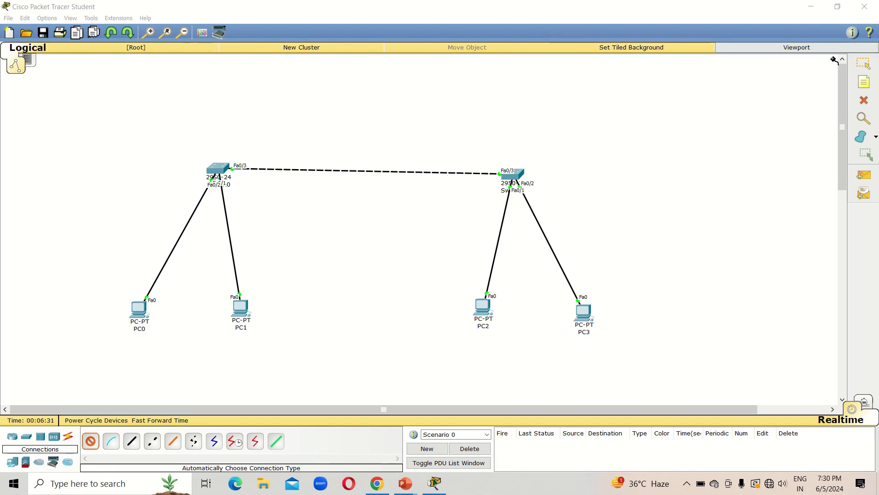
# Leave cable-drawing mode by choosing the Select tool now that all links are in place
pyautogui.click(870, 69)
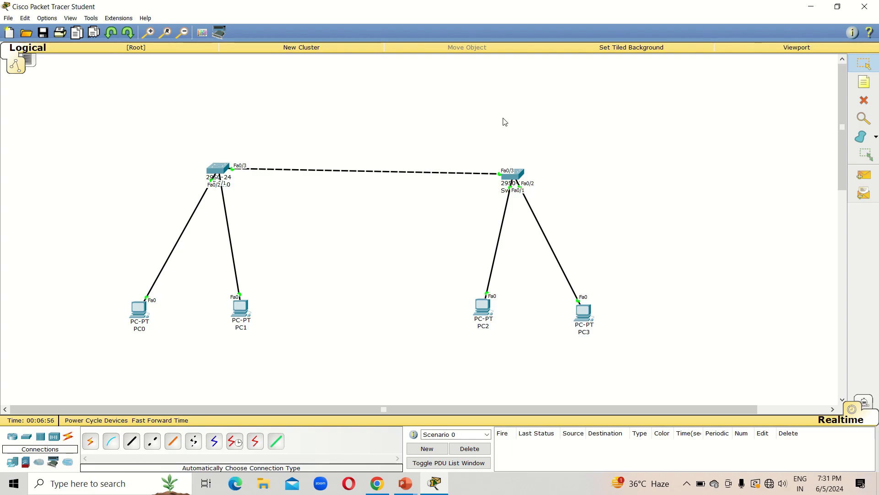
# Add canvas notes '192.168.10.1' above the left switch and '192.168.10.2' above the right switch
pyautogui.click(864, 82)
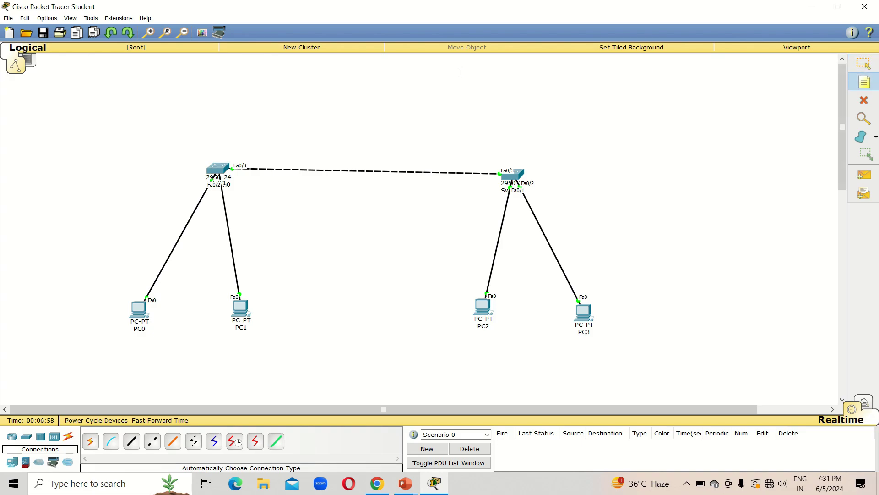
pyautogui.click(233, 151)
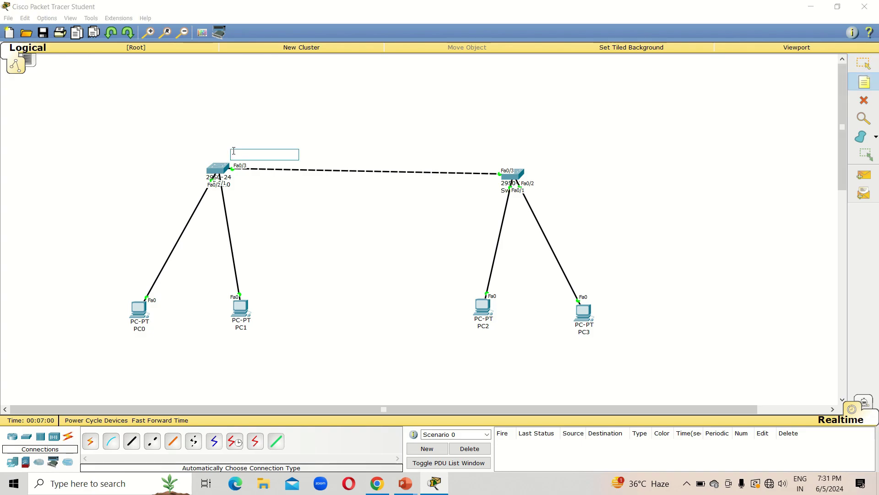
pyautogui.write('192.168')
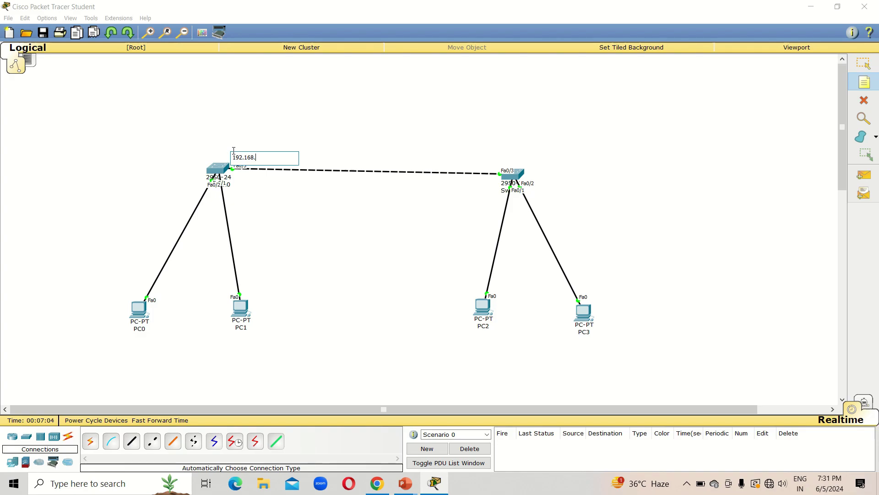
pyautogui.write('.10.1')
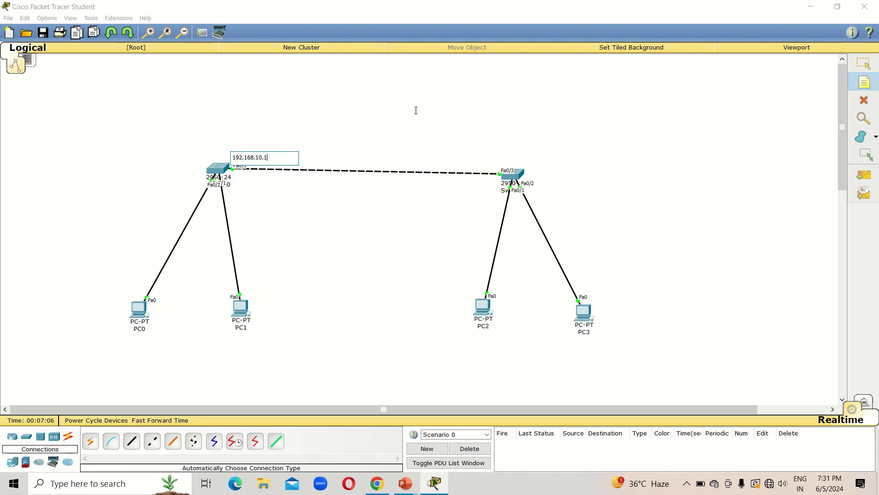
pyautogui.click(479, 160)
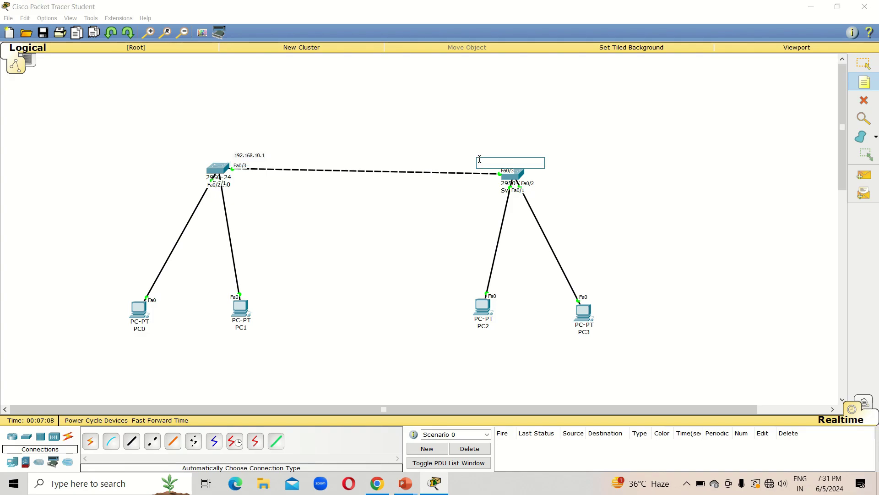
pyautogui.write('192.168')
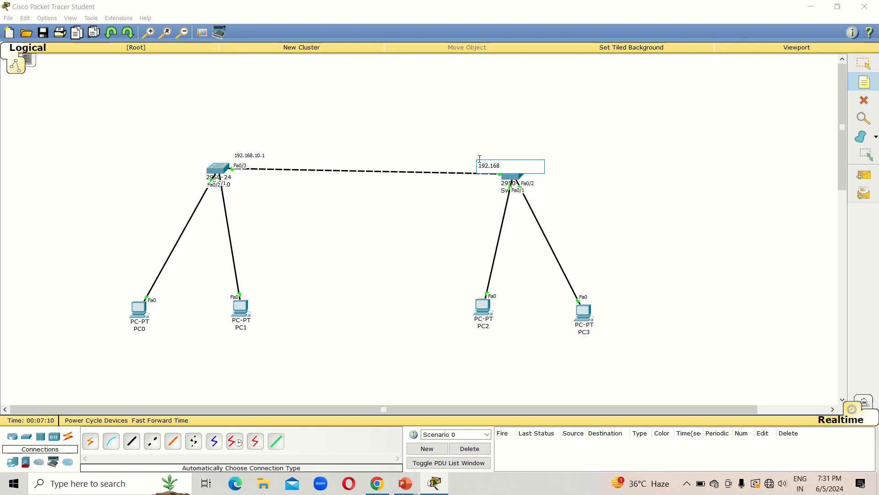
pyautogui.write('.10.2')
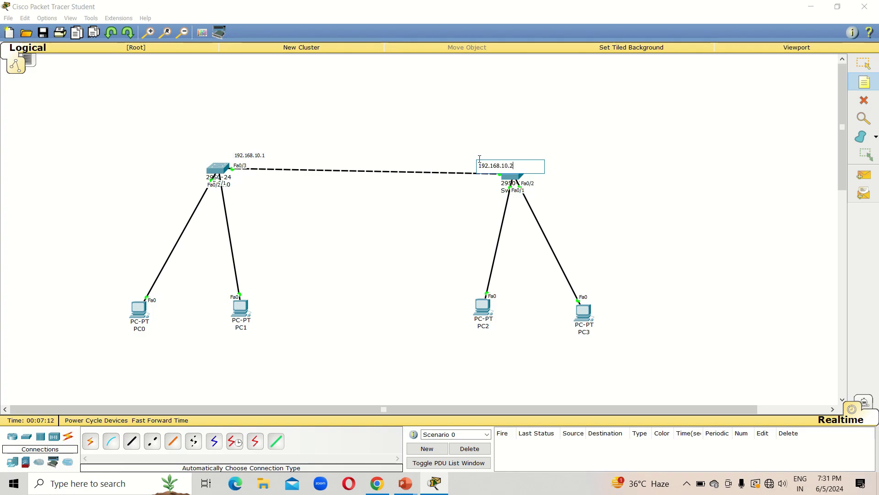
pyautogui.click(865, 66)
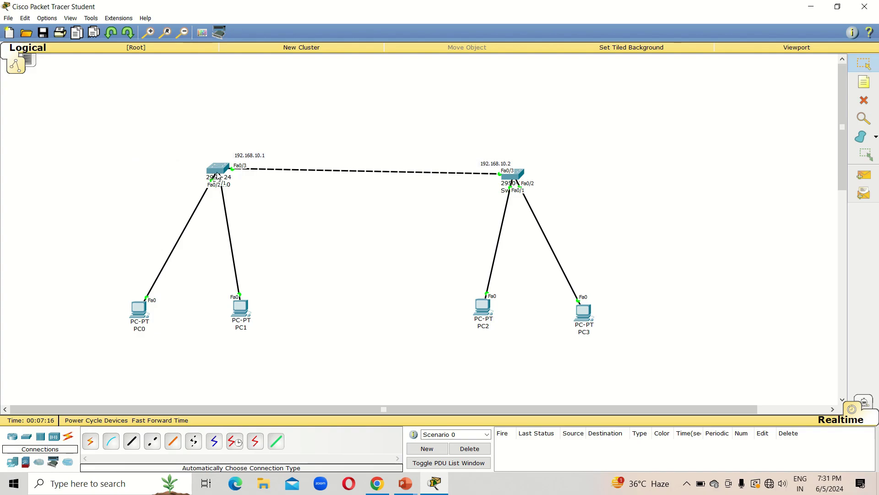
# Open Switch0's CLI tab and wake the console to get a prompt
pyautogui.moveTo(219, 172)
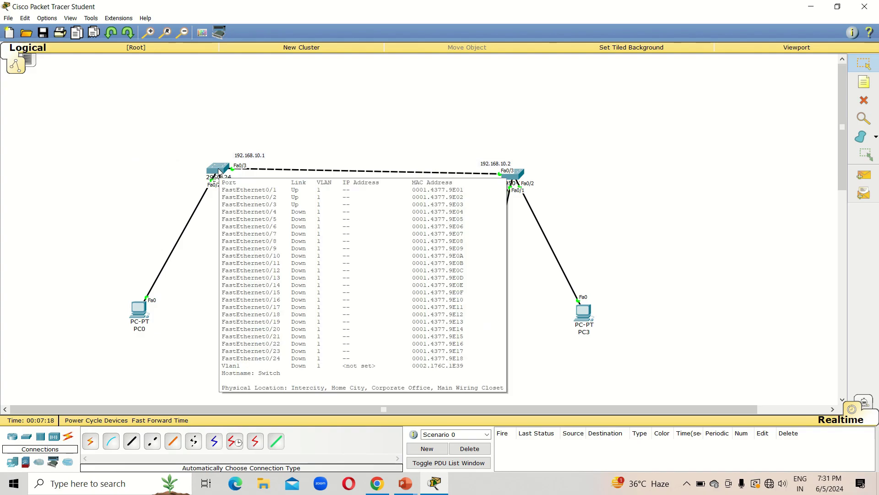
pyautogui.click(219, 172)
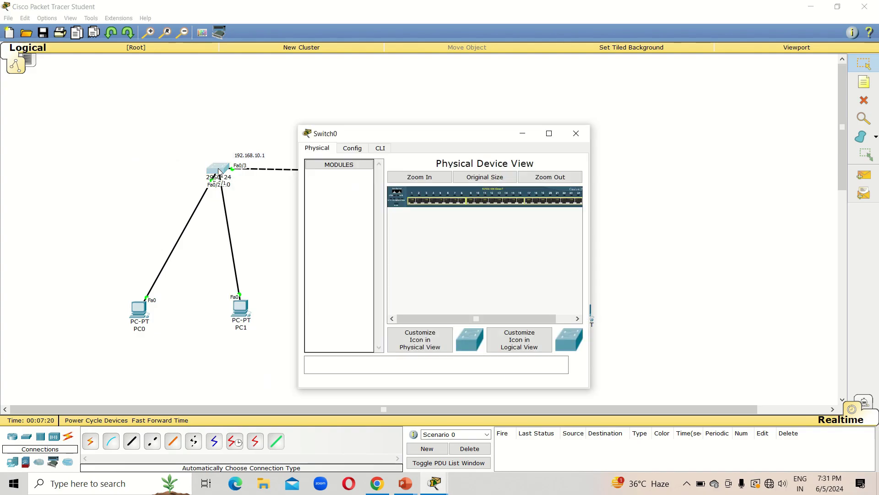
pyautogui.click(379, 150)
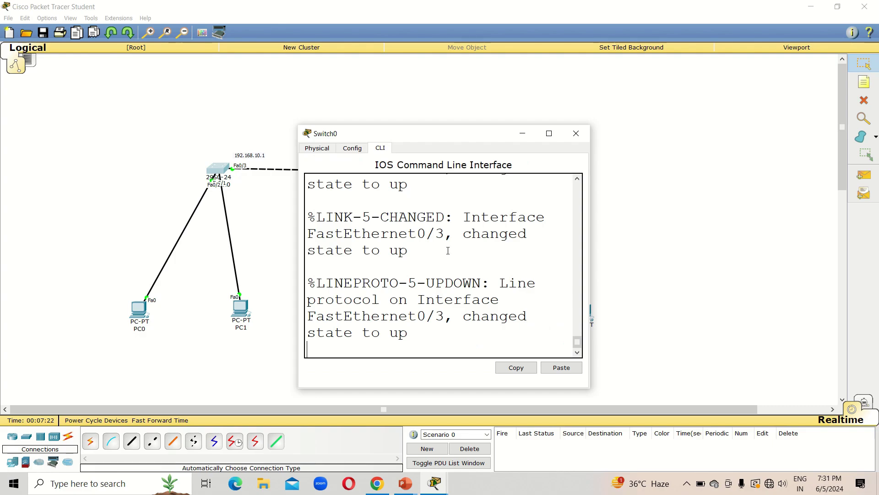
pyautogui.click(516, 244)
pyautogui.press('Return')
pyautogui.press('Return')
pyautogui.press('Return')
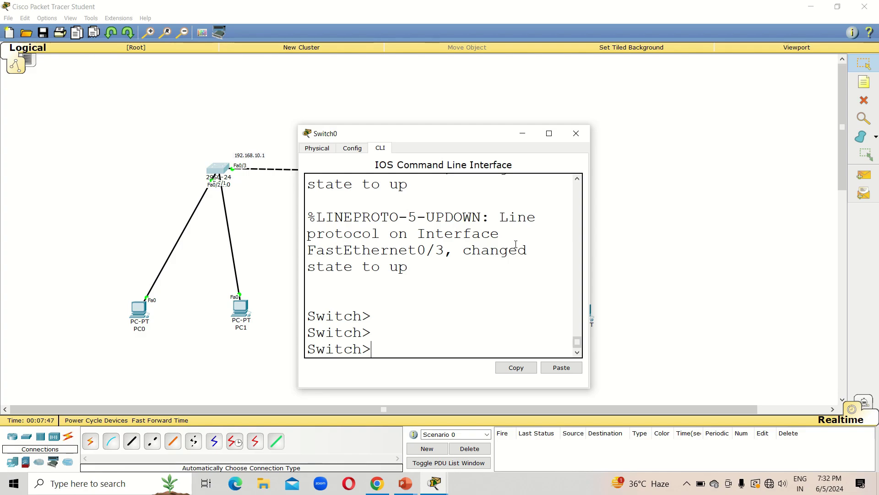
# Run enable and config t to enter global configuration mode
pyautogui.write('enable')
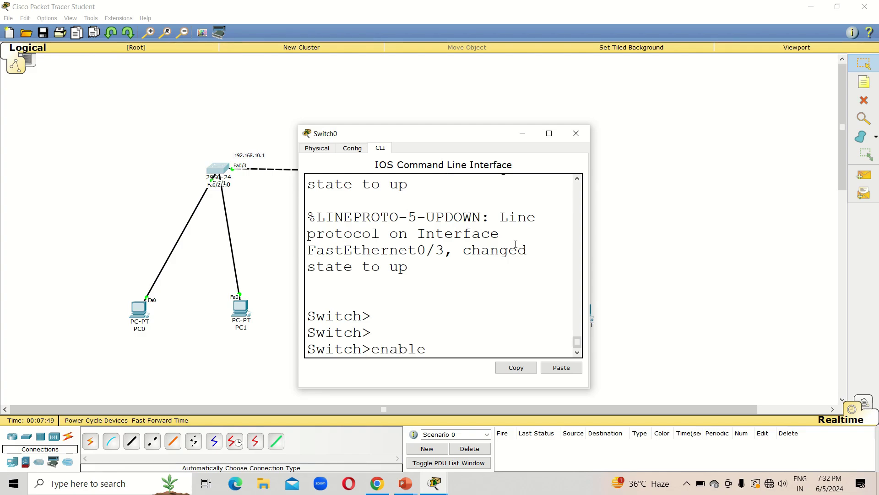
pyautogui.press('Return')
pyautogui.write('config t')
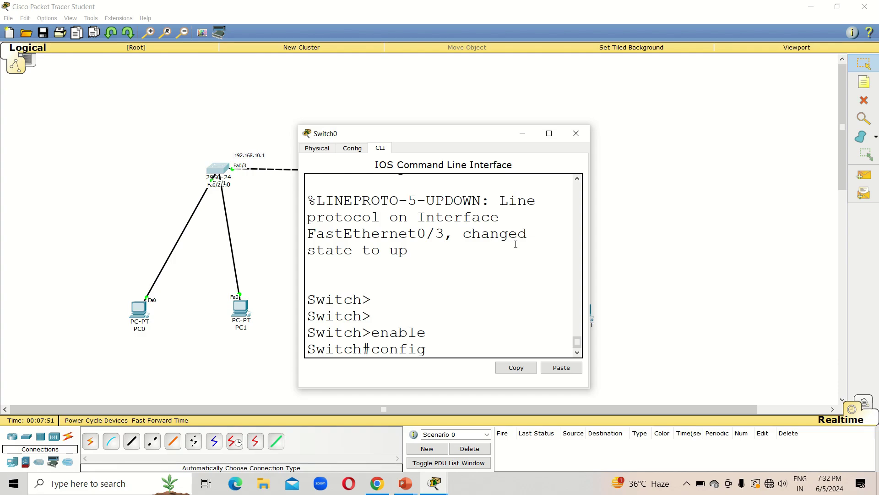
pyautogui.press('Return')
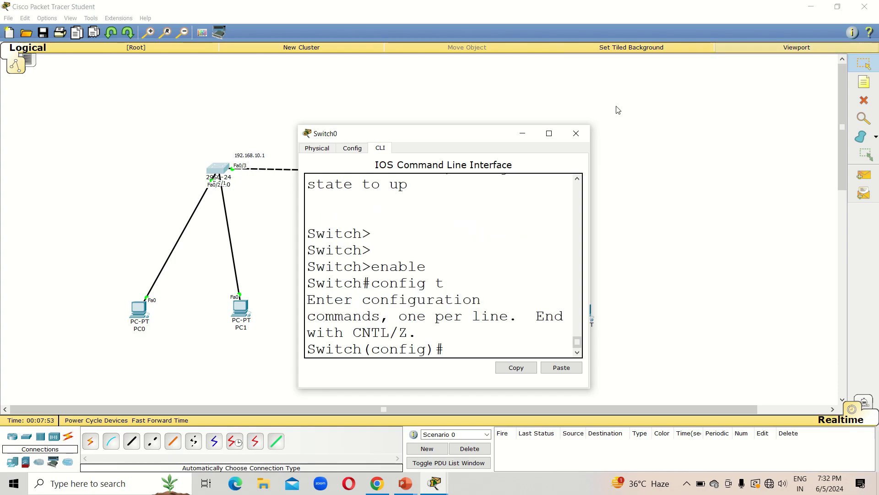
pyautogui.click(549, 133)
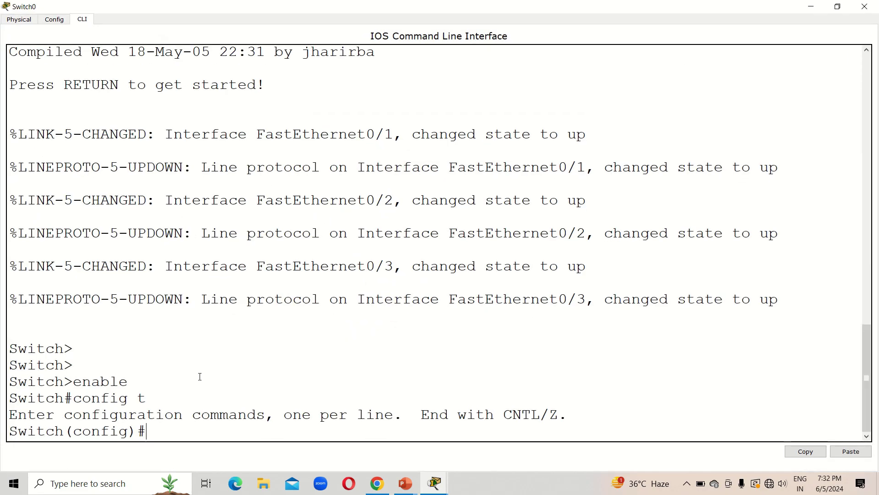
# Run interface vlan 1, ip address 192.168.10.1 255.255.255.0 and no shutdown, then close Switch0
pyautogui.write('interface vlan 1')
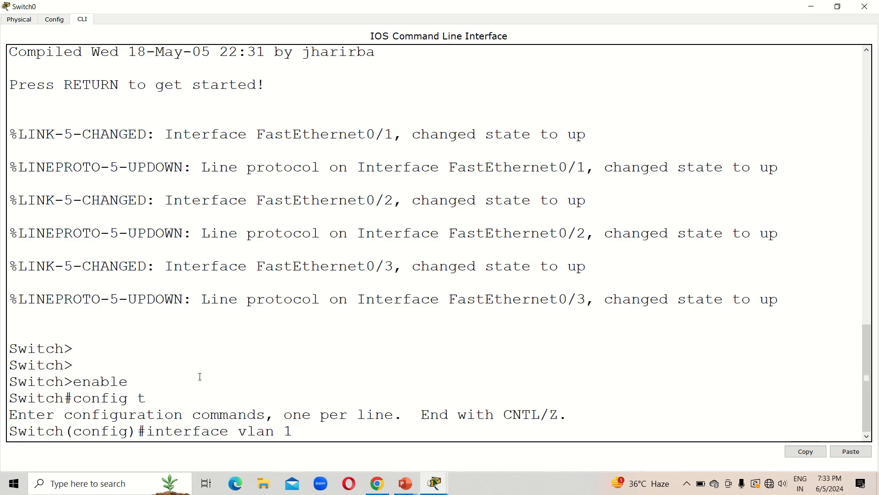
pyautogui.press('Return')
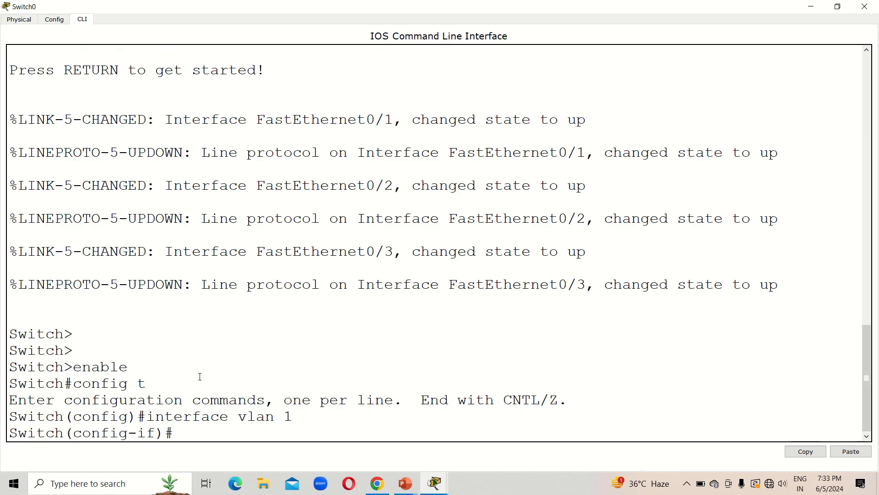
pyautogui.write('ip address 1')
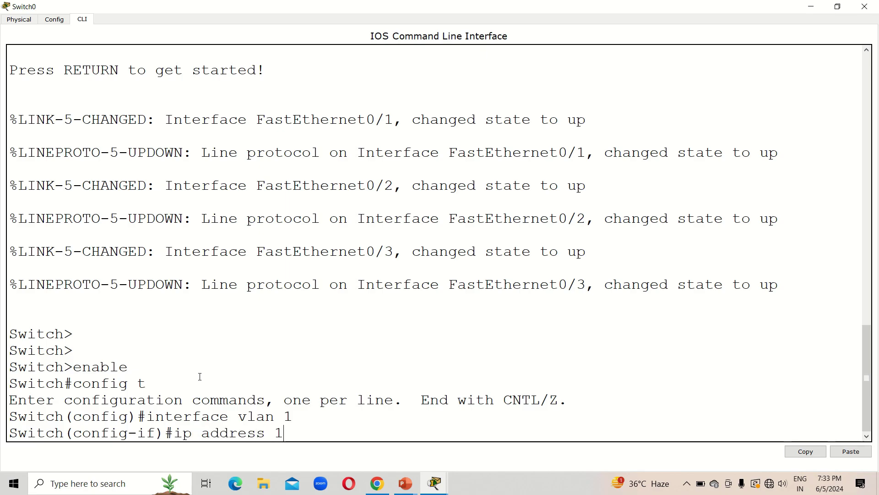
pyautogui.write('92.168.')
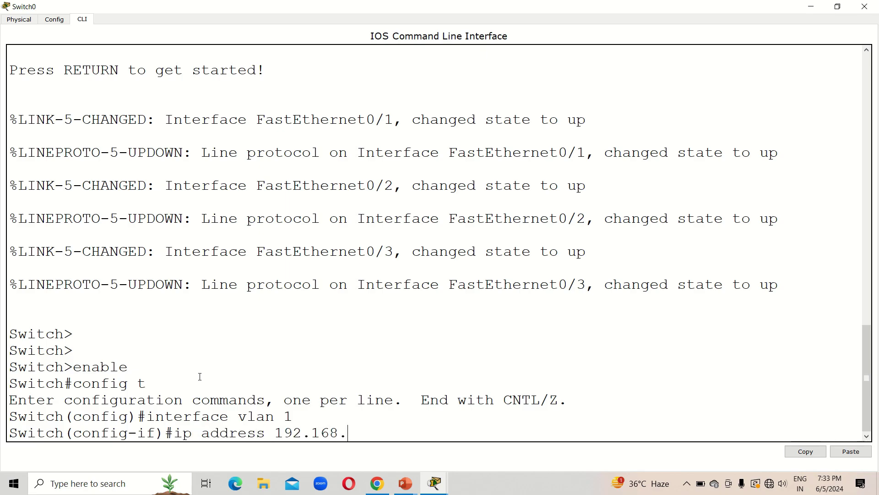
pyautogui.write('10.1 ')
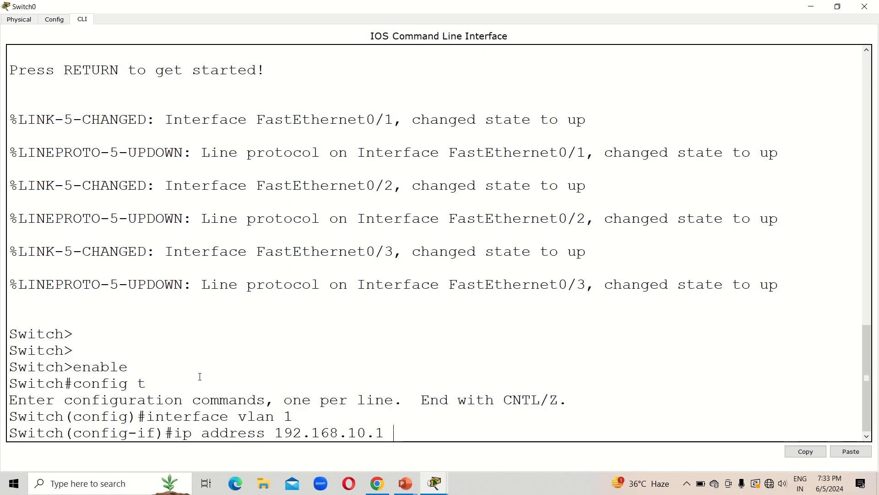
pyautogui.write('255.255.255.0')
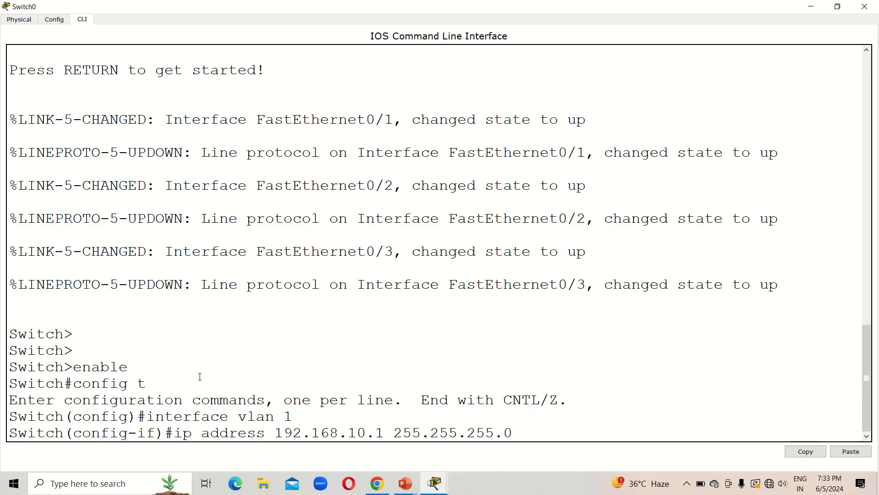
pyautogui.press('Return')
pyautogui.write('no')
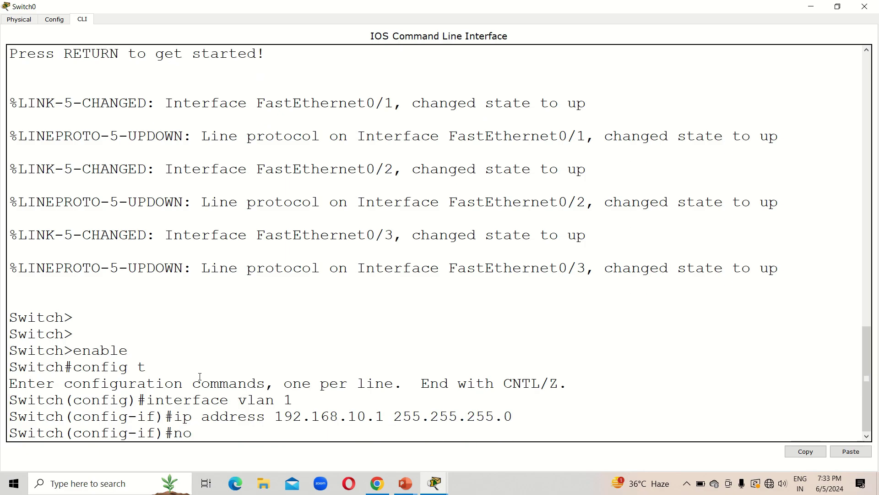
pyautogui.write(' shutdow')
pyautogui.write('n')
pyautogui.press('Return')
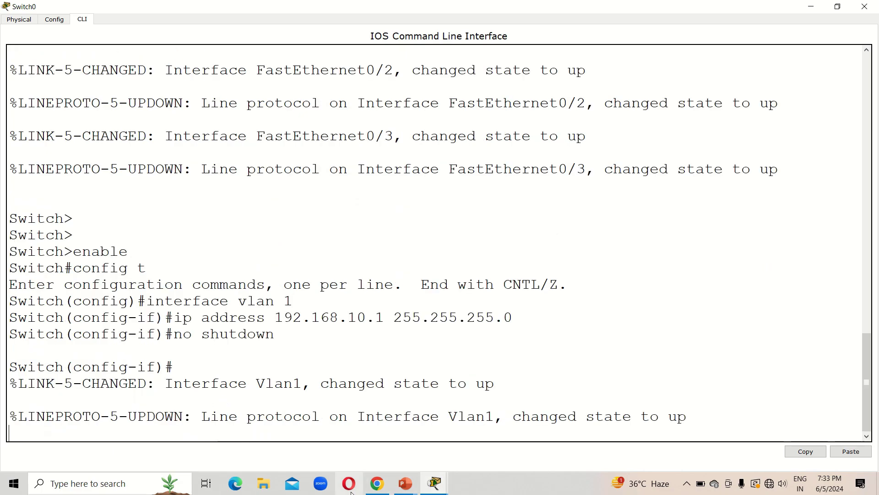
pyautogui.press('Return')
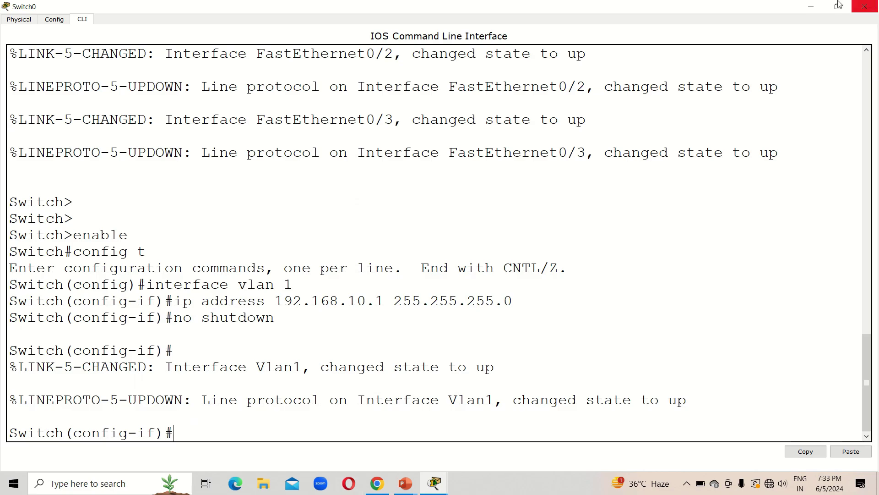
pyautogui.click(866, 7)
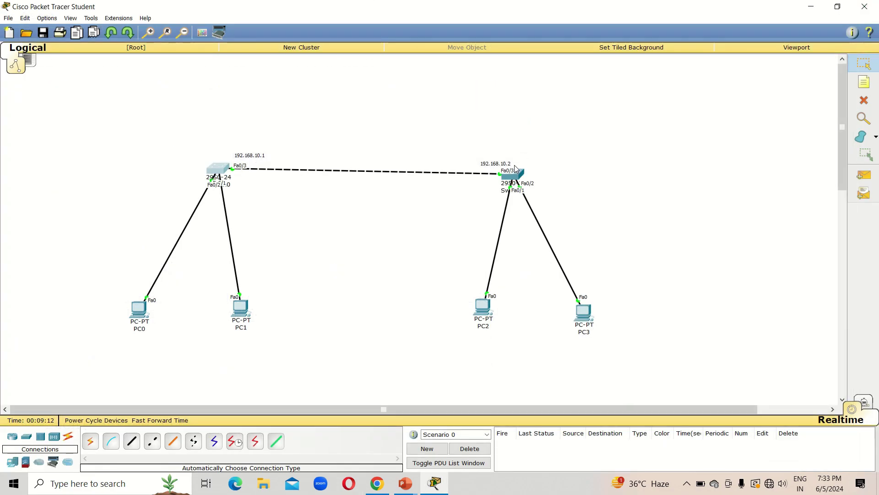
# Open Switch1's CLI and reach global configuration mode with enable and config t
pyautogui.click(516, 178)
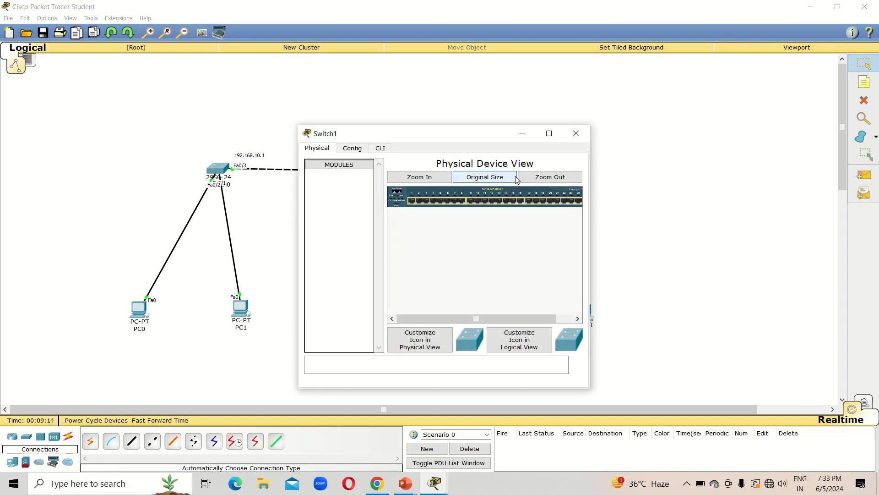
pyautogui.click(380, 148)
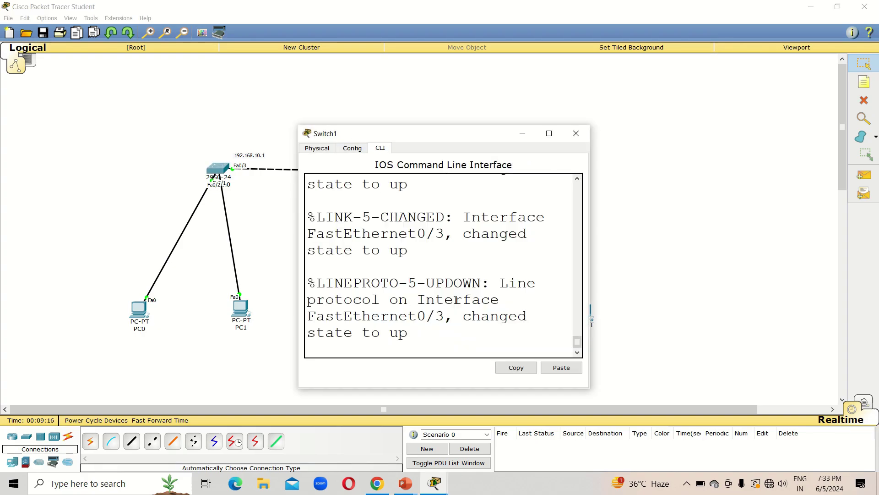
pyautogui.press('Return')
pyautogui.press('Return')
pyautogui.press('Return')
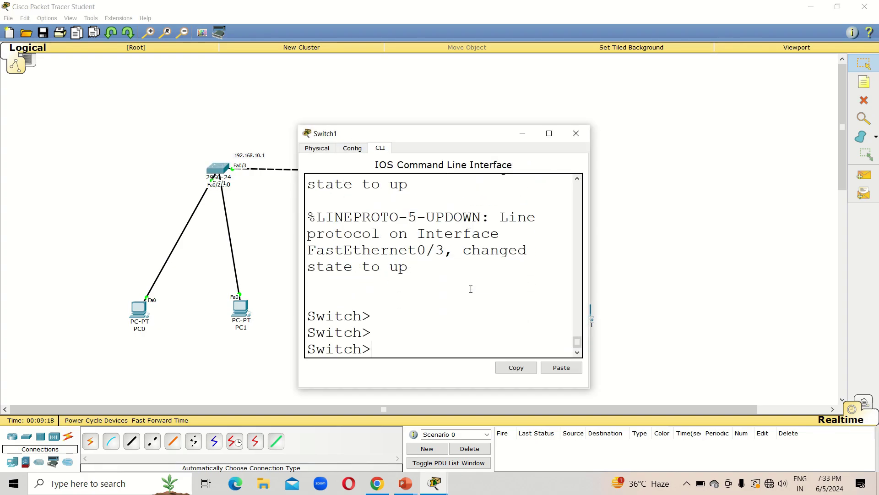
pyautogui.write('enabel')
pyautogui.press('BackSpace')
pyautogui.press('BackSpace')
pyautogui.write('le')
pyautogui.press('Return')
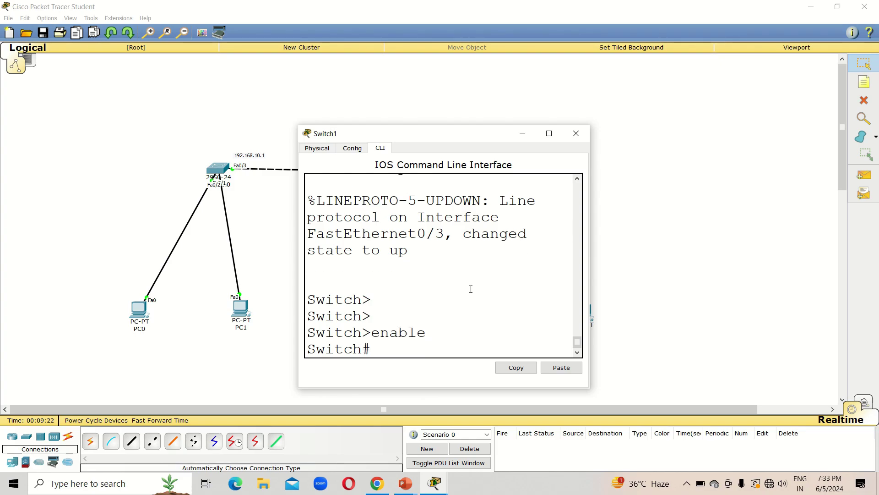
pyautogui.click(549, 133)
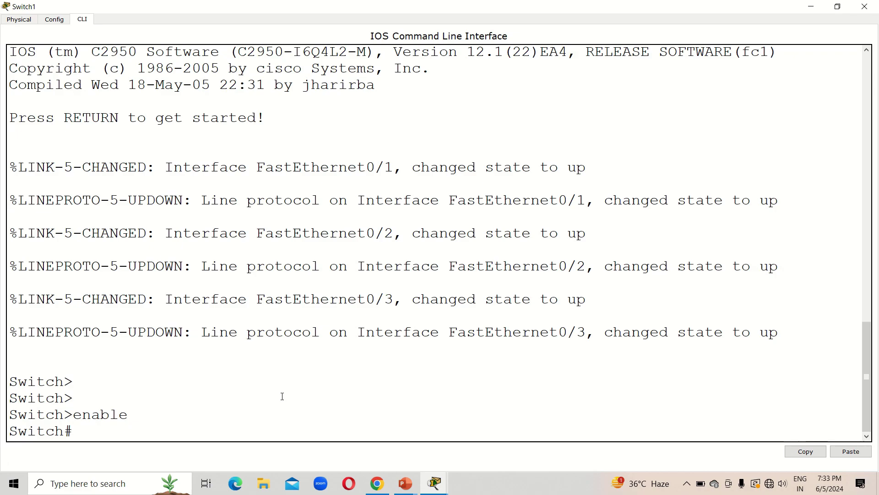
pyautogui.write('config t')
pyautogui.press('Return')
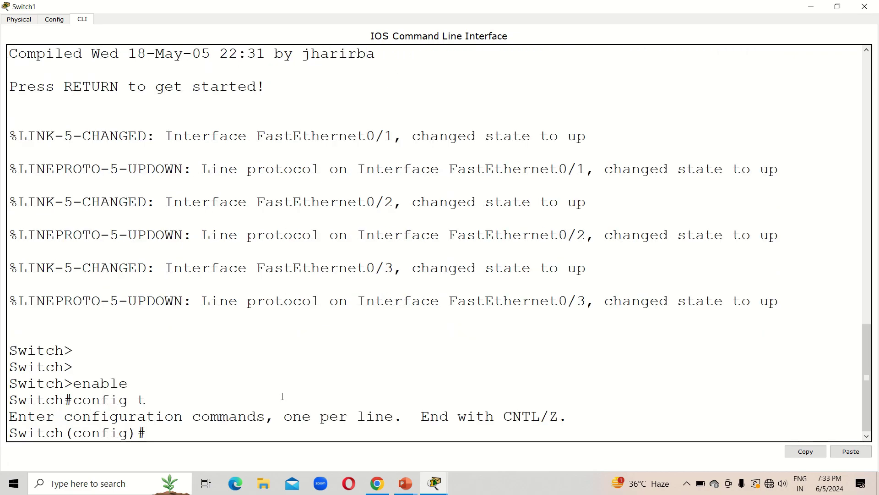
# Give interface vlan 1 address 192.168.10.2 255.255.255.0, run no shutdown, and close the console
pyautogui.write('interfafa')
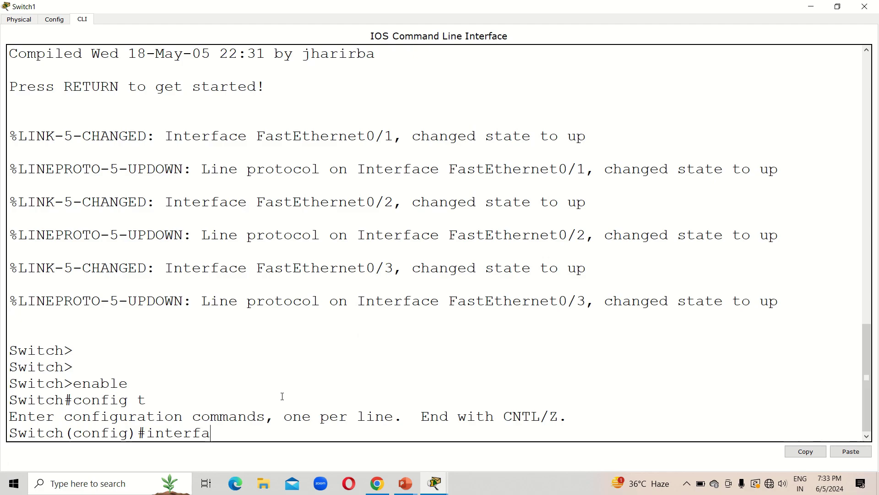
pyautogui.write('ce vlan 1')
pyautogui.press('Return')
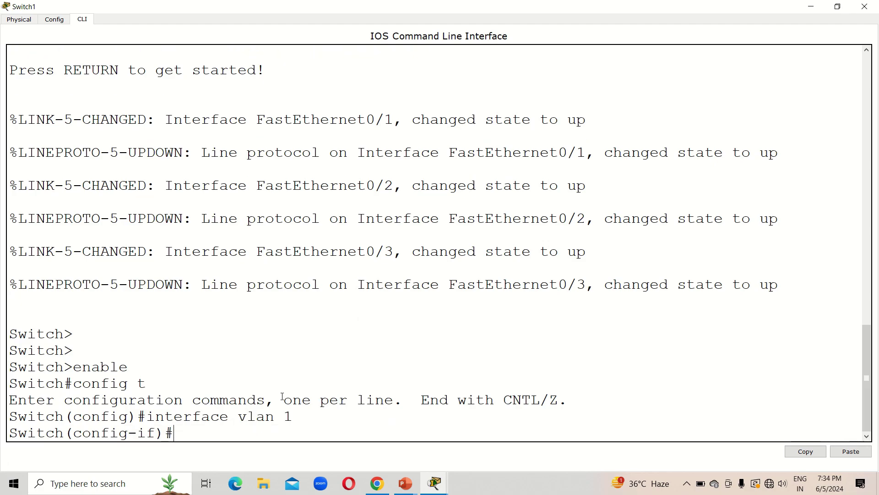
pyautogui.write('ip addr')
pyautogui.press('BackSpace')
pyautogui.write('dress 19')
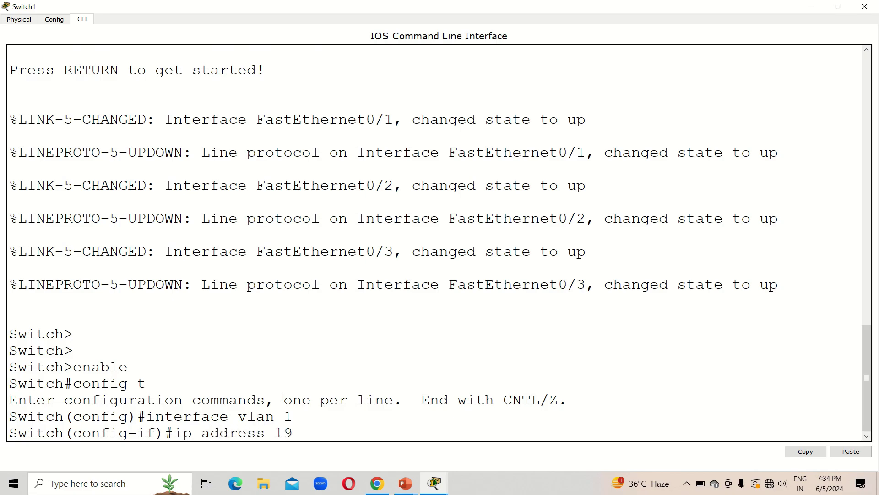
pyautogui.write('2.168.10.')
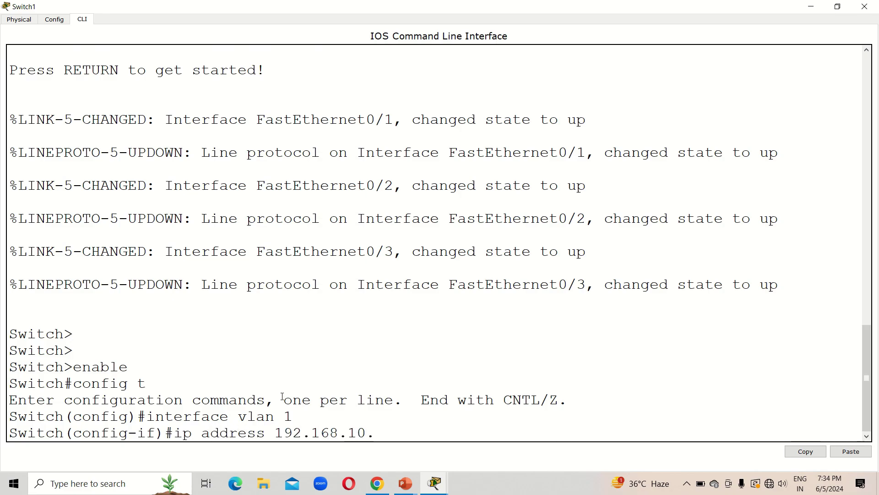
pyautogui.write('2 255.255.255.0')
pyautogui.press('Return')
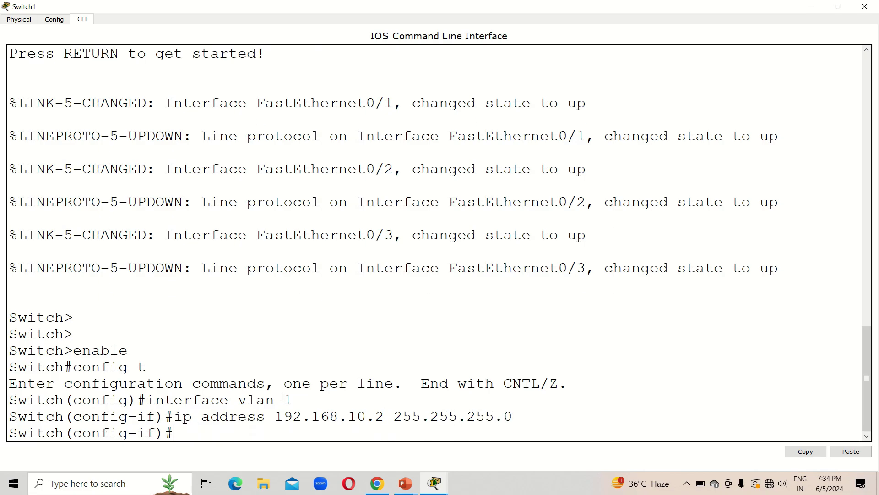
pyautogui.write('no shutdwon')
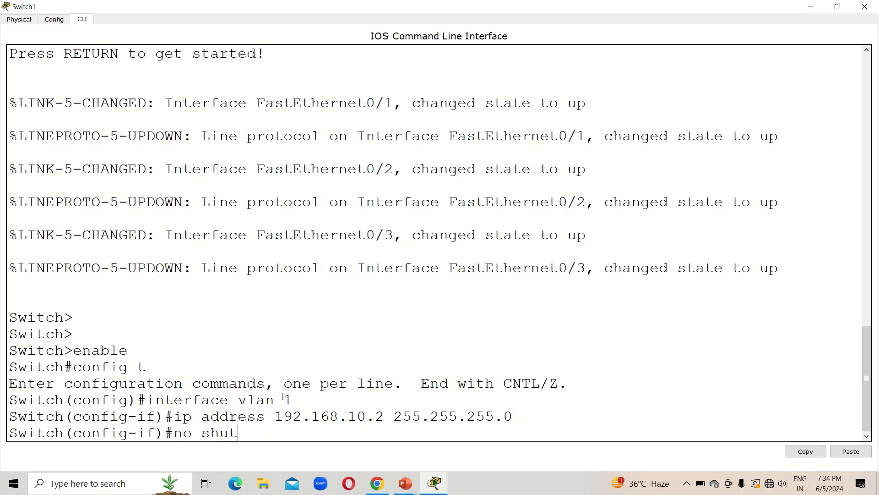
pyautogui.press('BackSpace')
pyautogui.press('BackSpace')
pyautogui.press('BackSpace')
pyautogui.write('own')
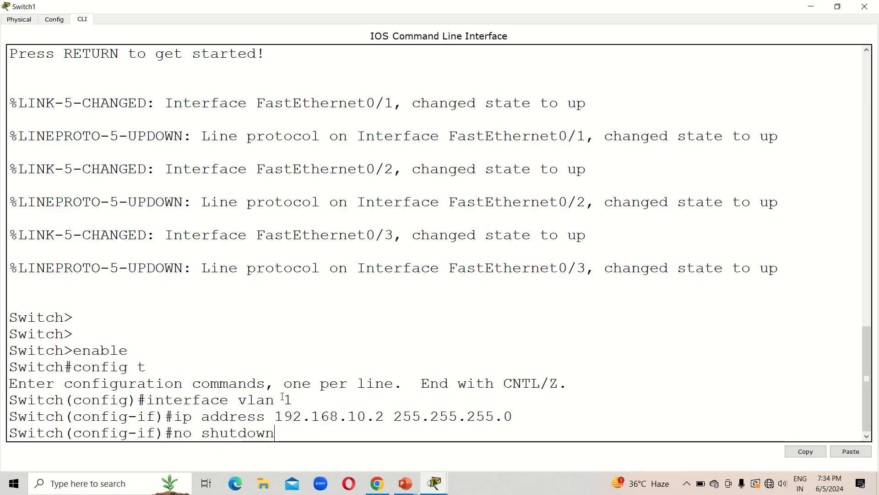
pyautogui.press('Return')
pyautogui.press('Return')
pyautogui.press('Return')
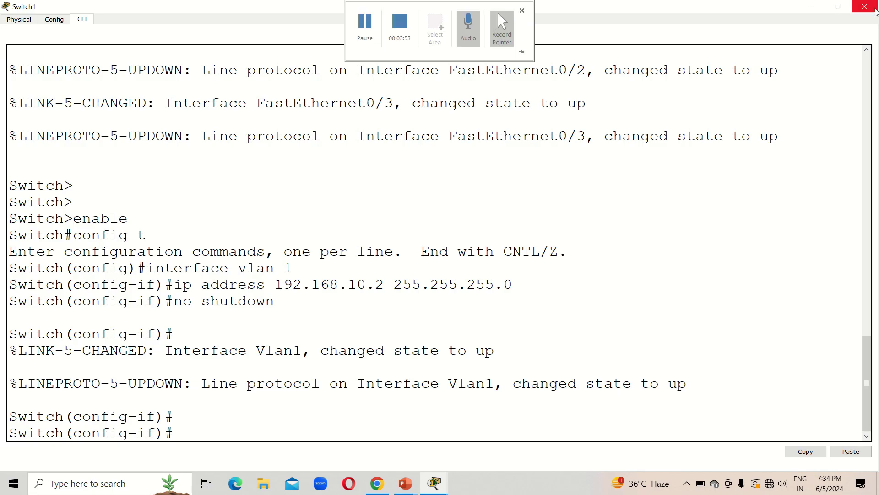
pyautogui.click(865, 6)
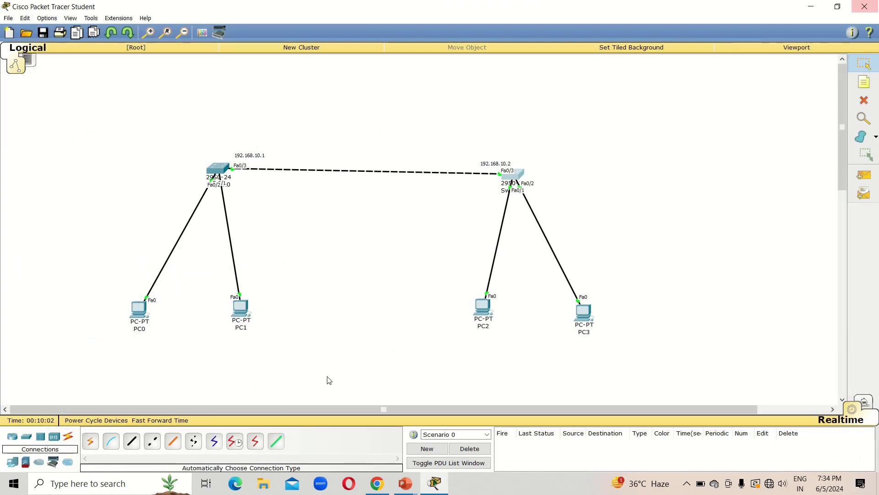
# In Switch0's CLI, exit interface mode and run hostname SW1
pyautogui.click(218, 169)
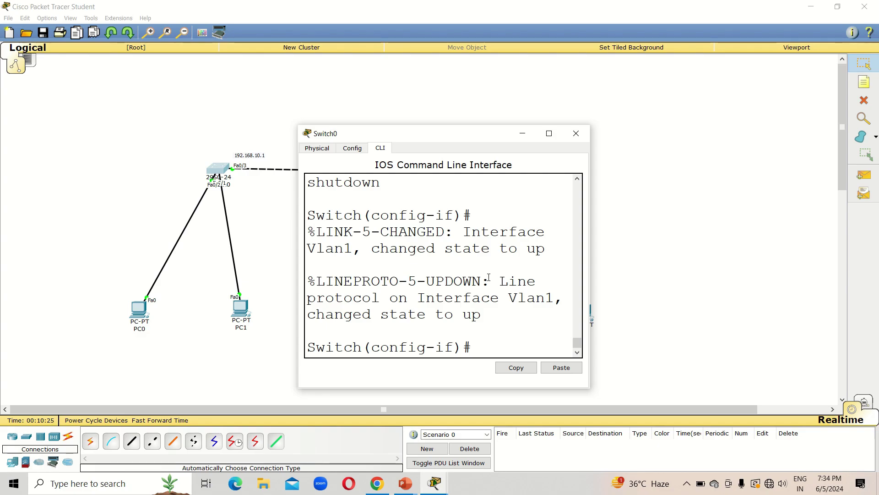
pyautogui.write('exit')
pyautogui.press('Return')
pyautogui.press('Return')
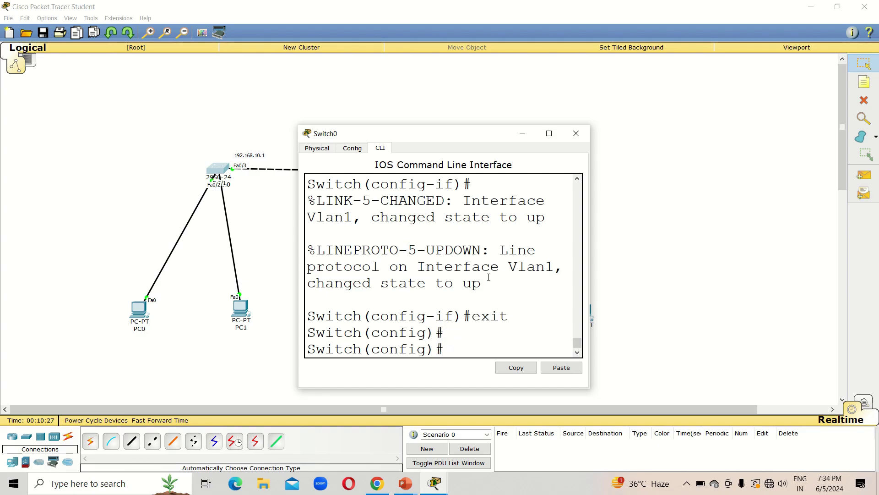
pyautogui.write('hos tn')
pyautogui.press('BackSpace')
pyautogui.press('BackSpace')
pyautogui.press('BackSpace')
pyautogui.write('tname')
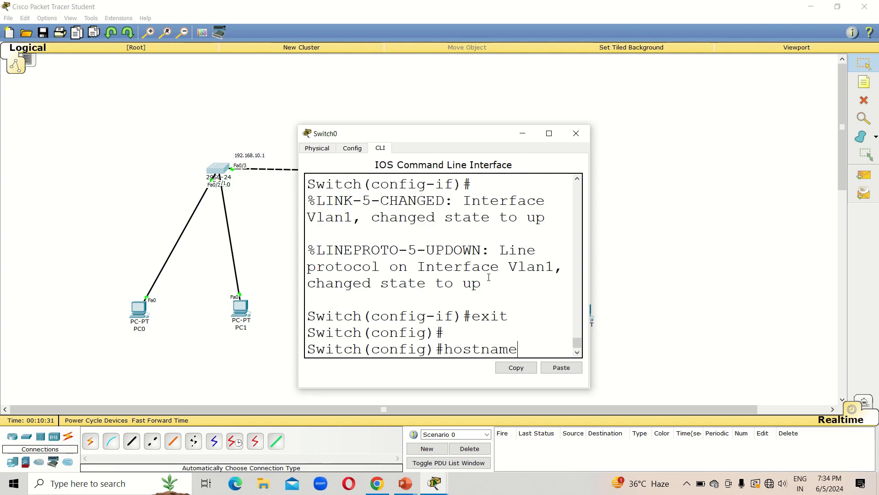
pyautogui.press('capslock')
pyautogui.write('S')
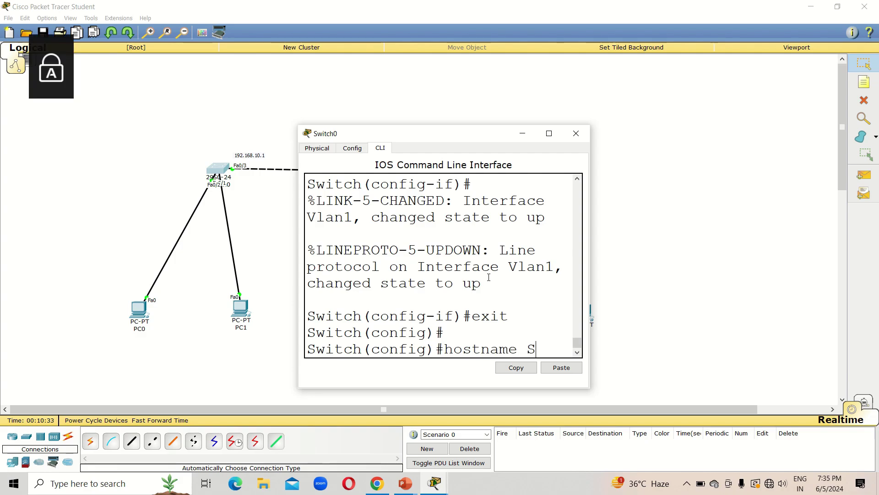
pyautogui.write('W')
pyautogui.press('capslock')
pyautogui.write('1')
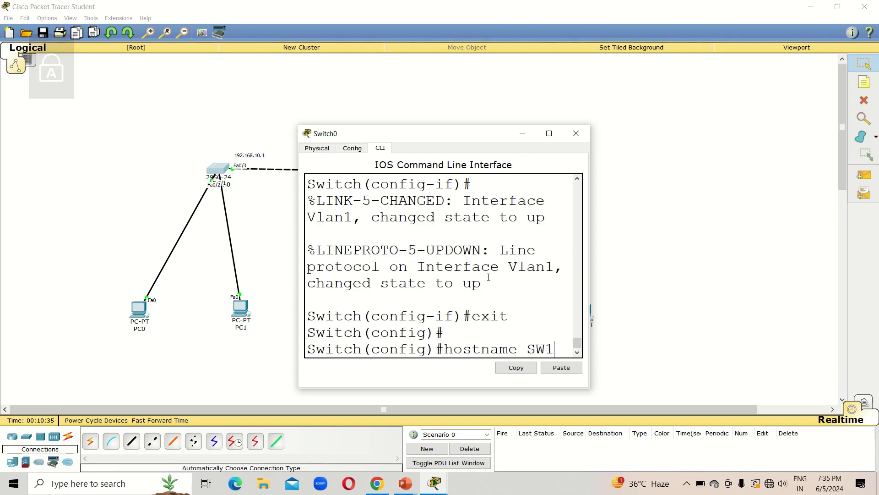
pyautogui.press('Return')
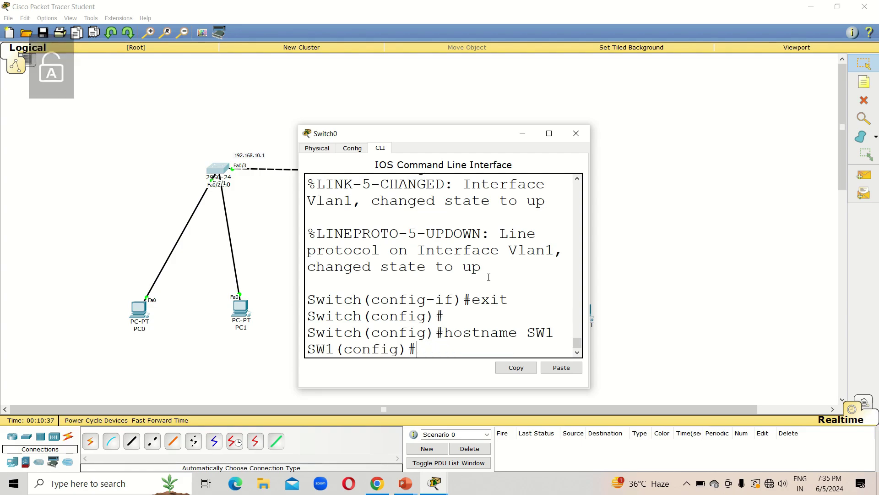
pyautogui.press('Return')
pyautogui.press('Return')
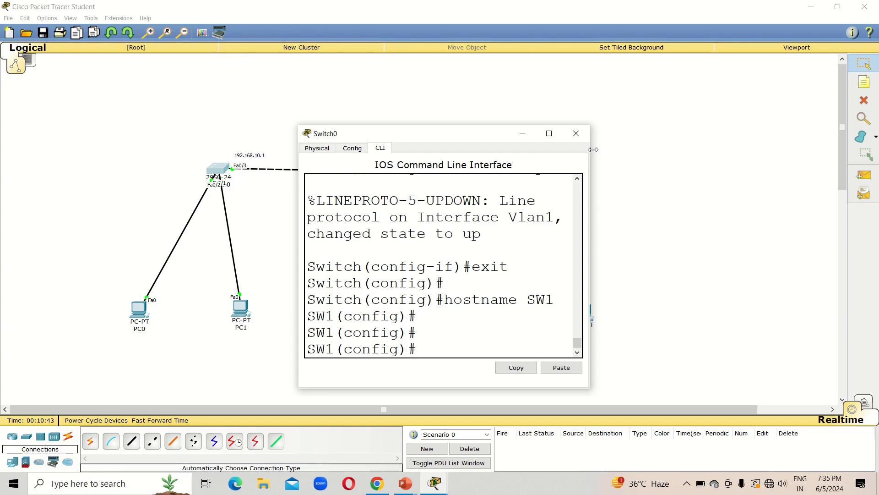
# Set the domain name with ip domain-name test.com
pyautogui.click(549, 135)
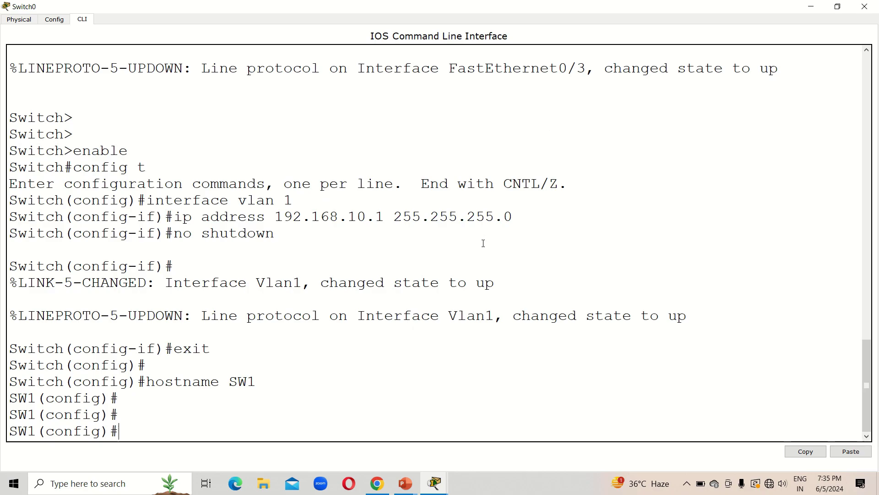
pyautogui.write('ip ')
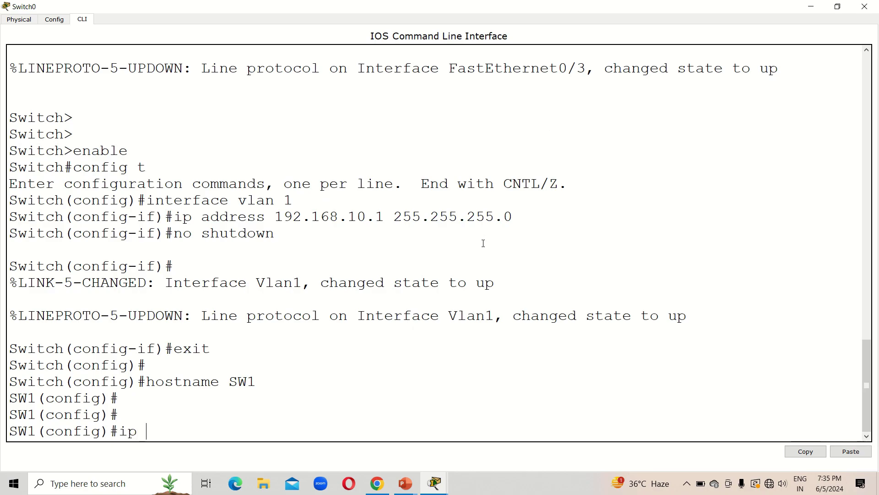
pyautogui.write('domain-name')
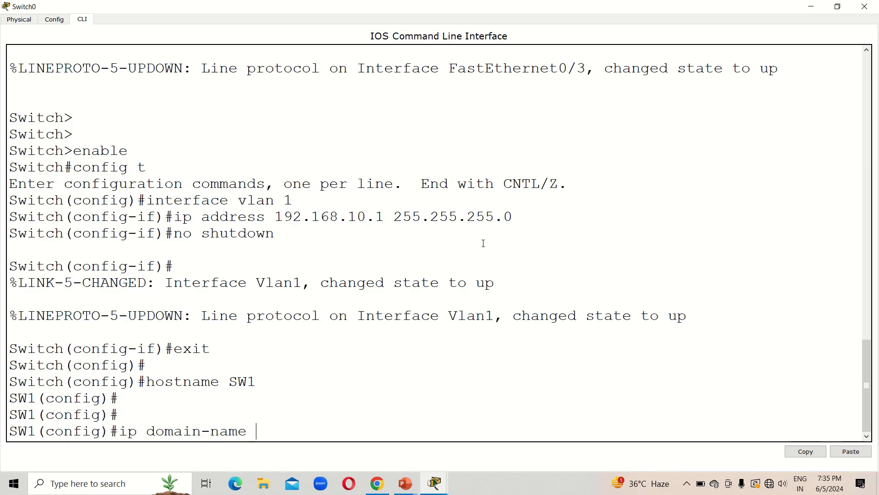
pyautogui.write('test.com')
pyautogui.press('Return')
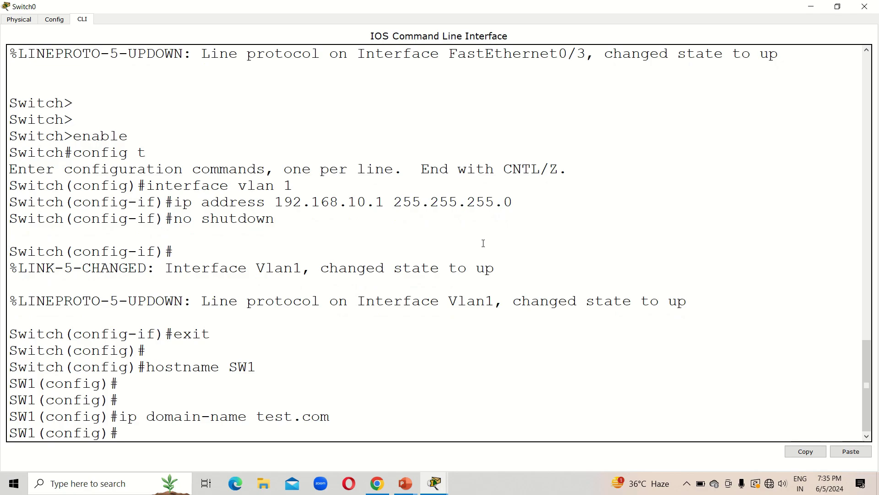
# Generate 512-bit RSA keys with crypto key generate rsa
pyautogui.write('crypto key generate s')
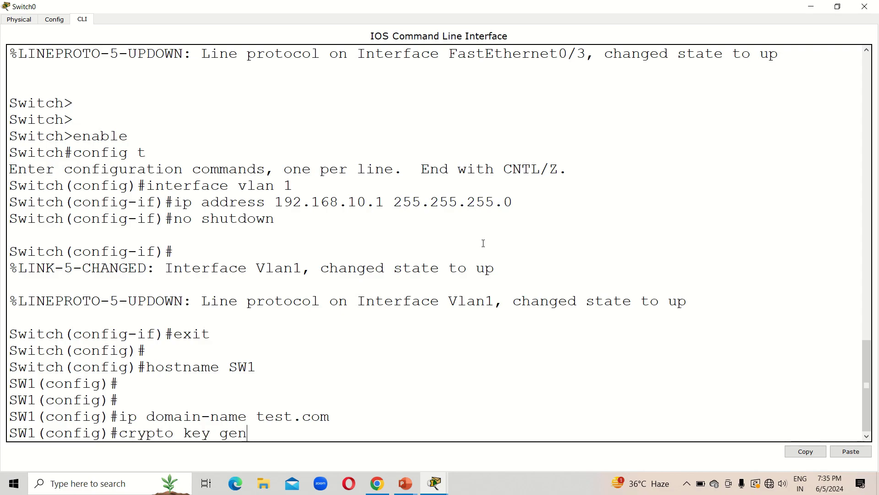
pyautogui.press('BackSpace')
pyautogui.write('rsa')
pyautogui.press('Return')
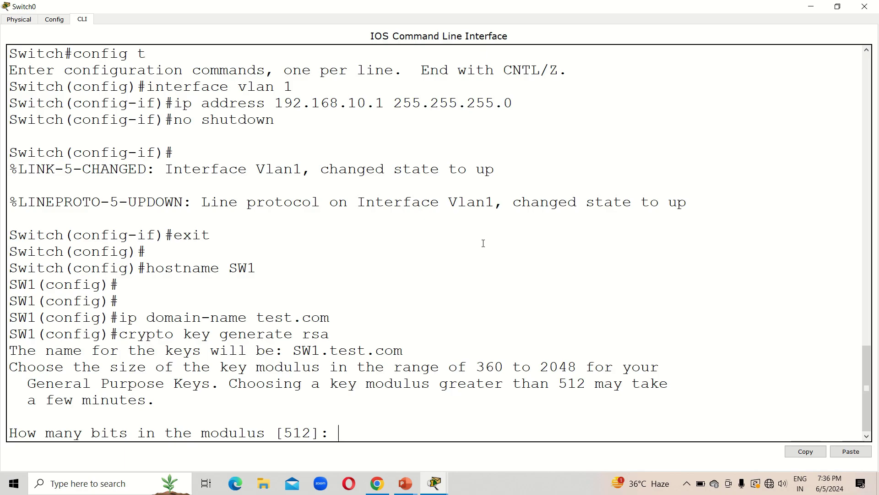
pyautogui.write('512')
pyautogui.press('Return')
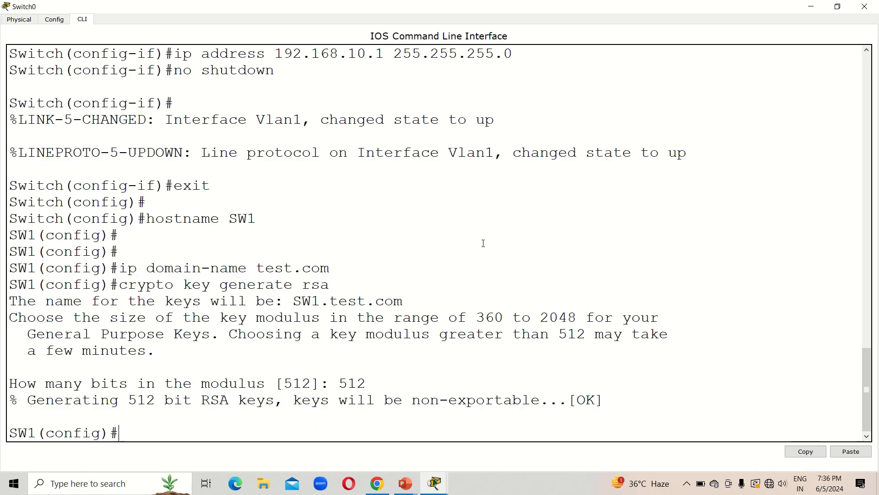
# Run ip ssh version 2, which falls back to SSH 1.5, and recall the key command
pyautogui.write('ip a')
pyautogui.press('BackSpace')
pyautogui.write('ssh version')
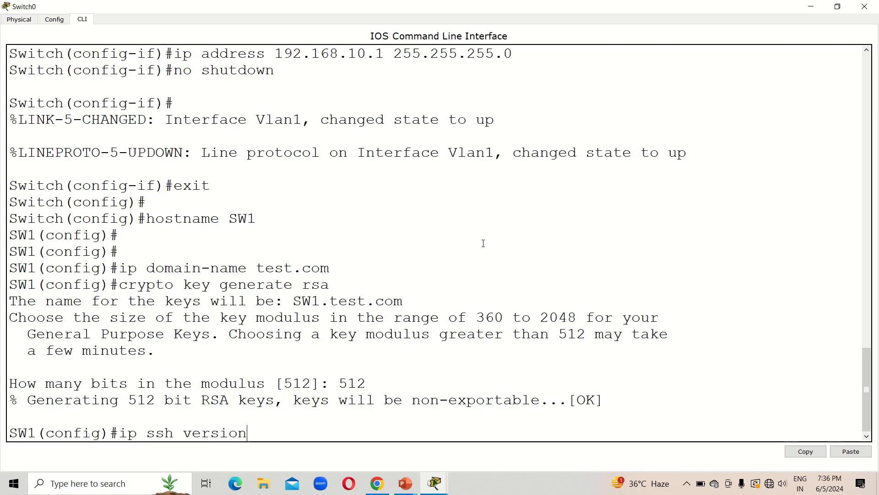
pyautogui.write(' 2')
pyautogui.press('Return')
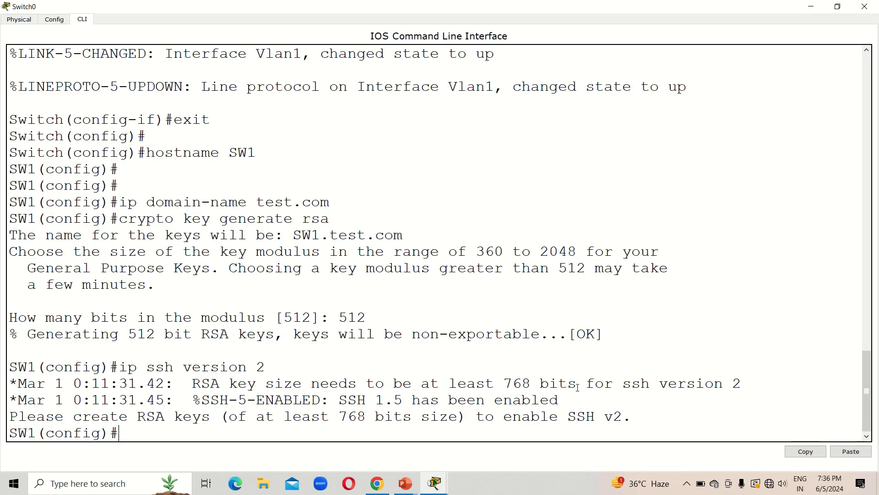
pyautogui.press('Up')
pyautogui.press('Up')
# Replace the RSA keys with 1024-bit ones, rerun ip ssh version 2, and start line vty 0 8
pyautogui.press('Return')
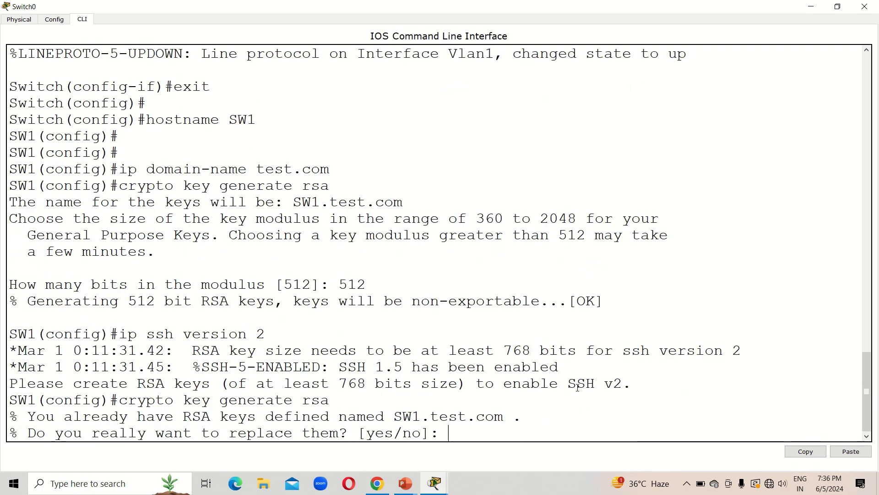
pyautogui.write('yes')
pyautogui.press('Return')
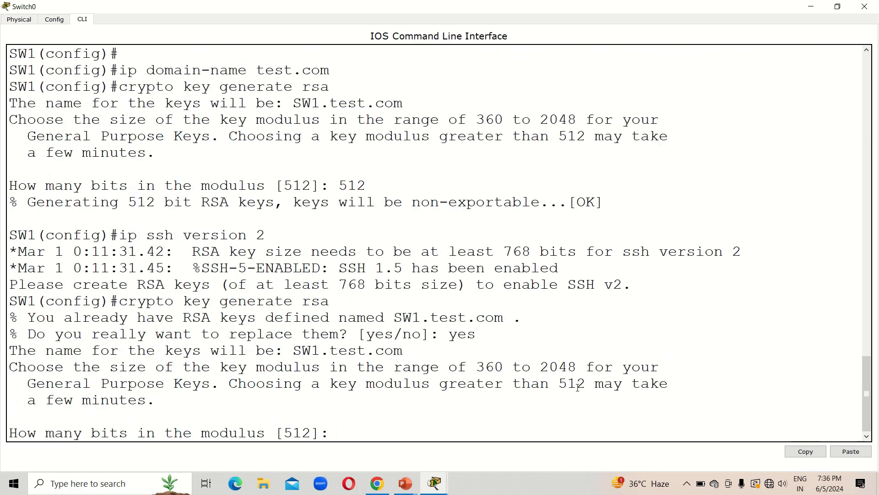
pyautogui.write('1024')
pyautogui.press('Return')
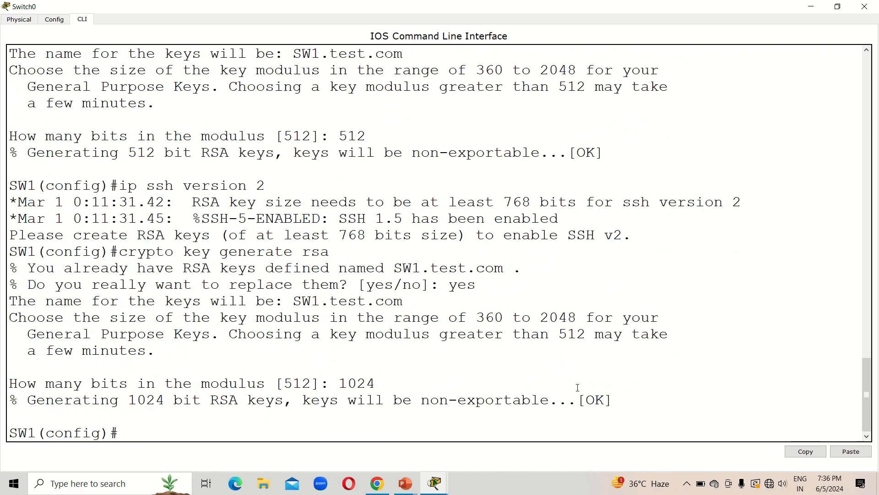
pyautogui.press('Up')
pyautogui.press('Up')
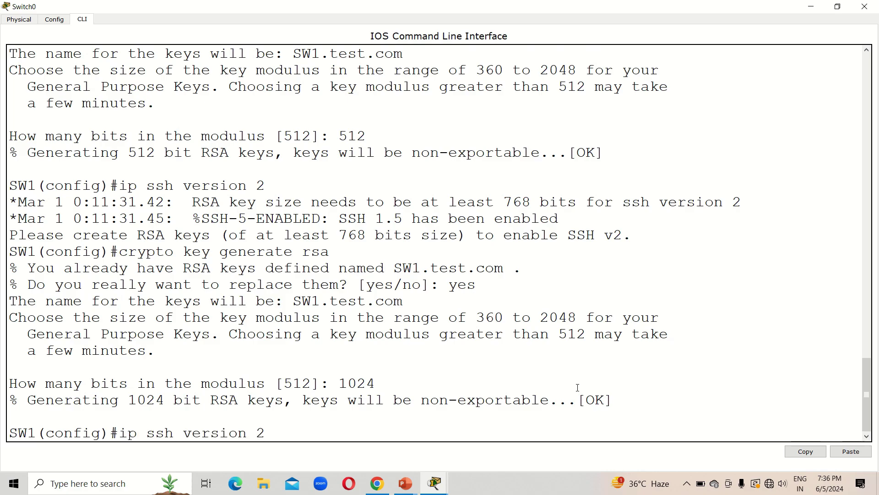
pyautogui.press('Return')
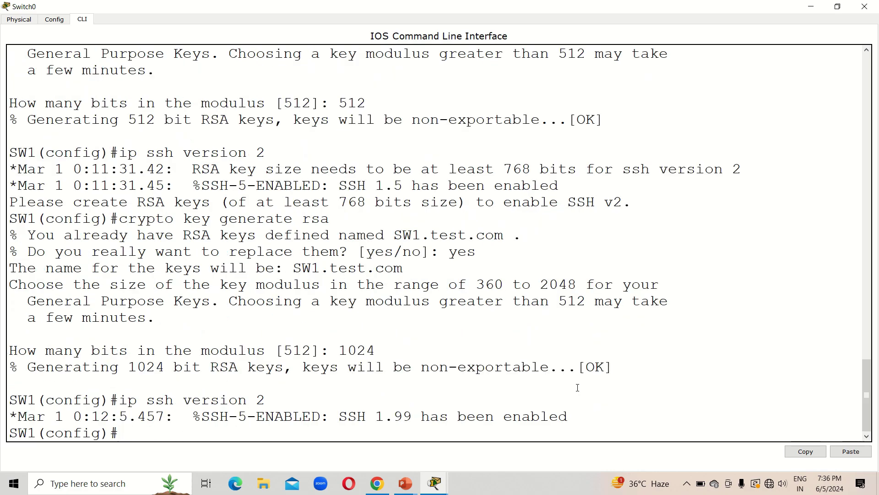
pyautogui.write('line vty 0   8')
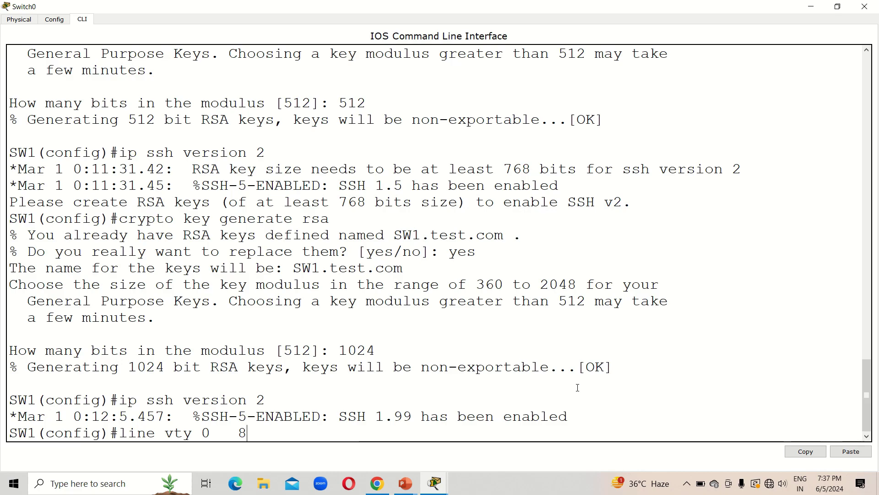
# Enter line vty 0 8 and restrict it to SSH with transport input ssh
pyautogui.press('BackSpace')
pyautogui.press('BackSpace')
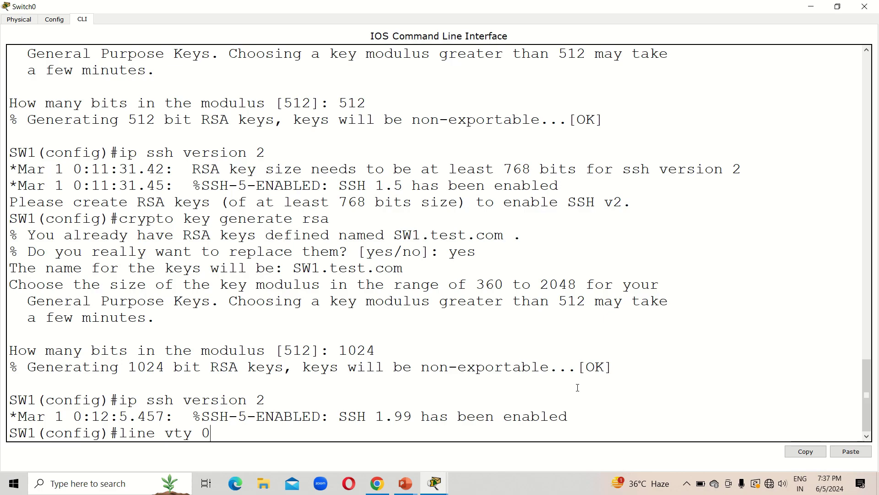
pyautogui.write('8')
pyautogui.press('Return')
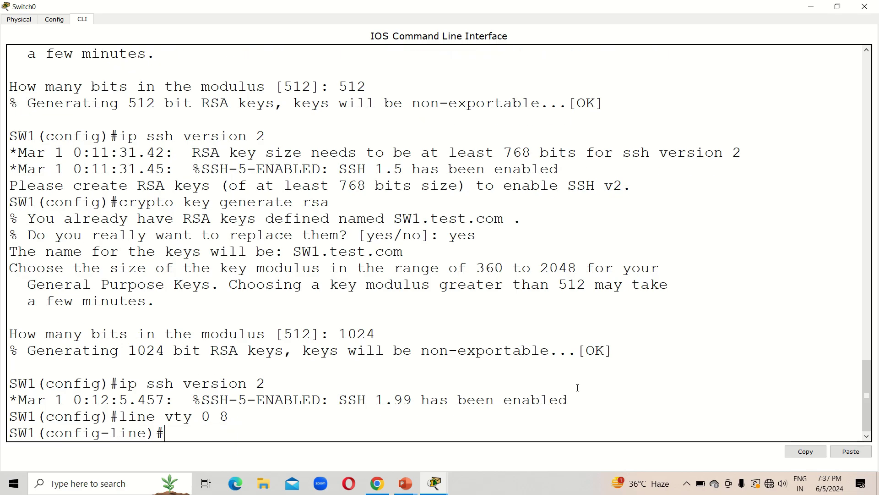
pyautogui.write('transport ssh')
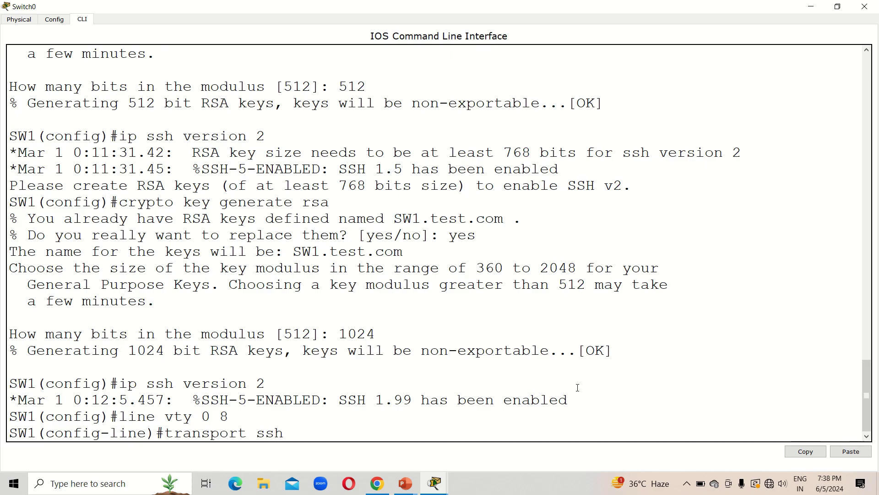
pyautogui.press('BackSpace')
pyautogui.press('BackSpace')
pyautogui.press('BackSpace')
pyautogui.press('BackSpace')
pyautogui.write('ip')
pyautogui.press('BackSpace')
pyautogui.write('nput ssh')
pyautogui.press('Return')
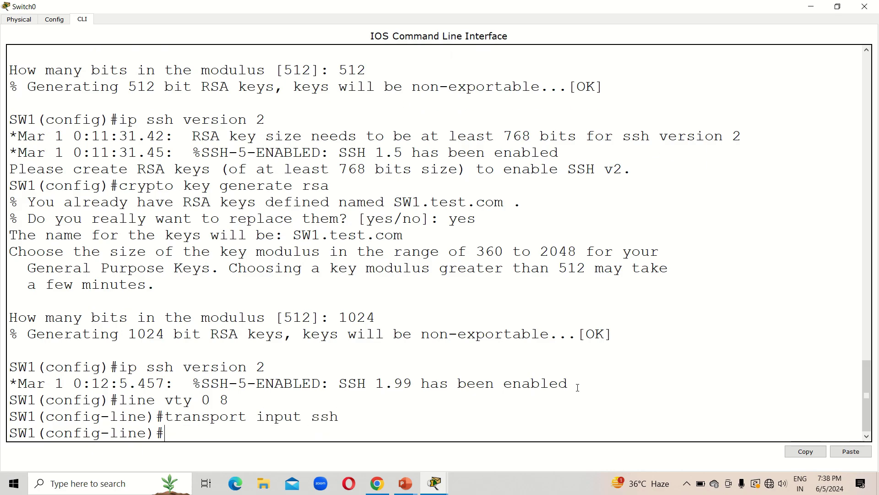
# Enable login local, create a local username with a password, and close the window
pyautogui.write('login local')
pyautogui.press('Return')
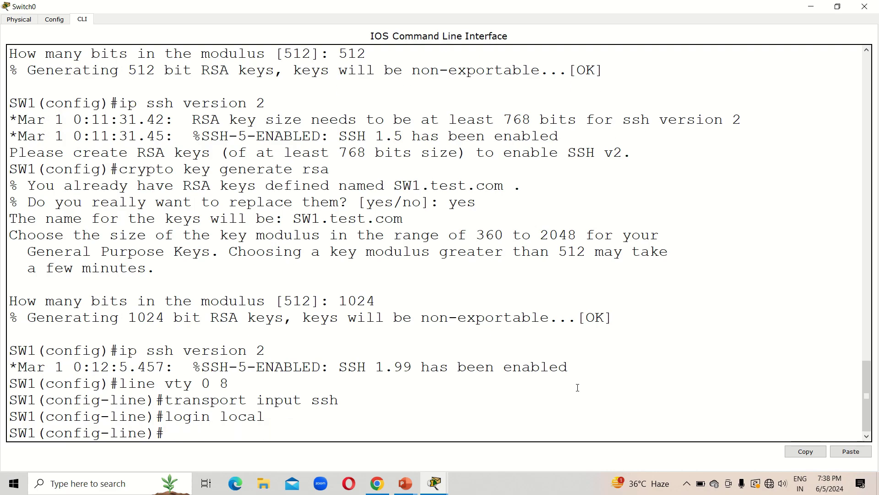
pyautogui.write('username')
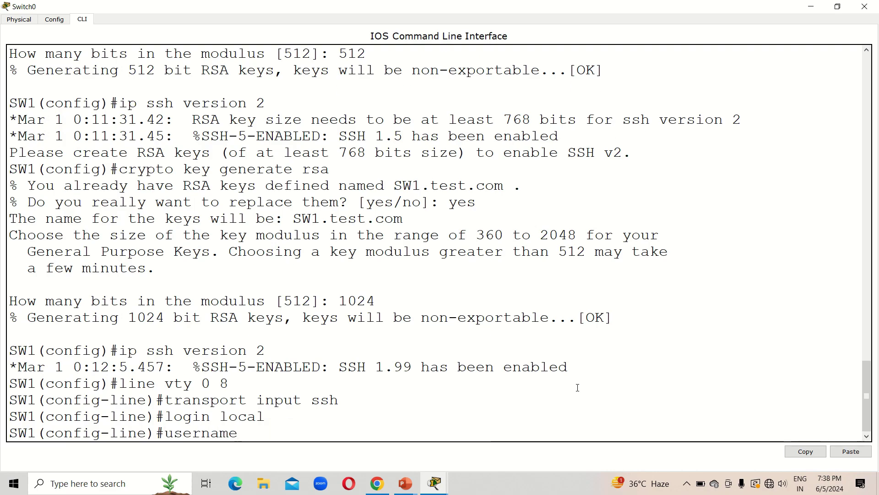
pyautogui.write('  traine')
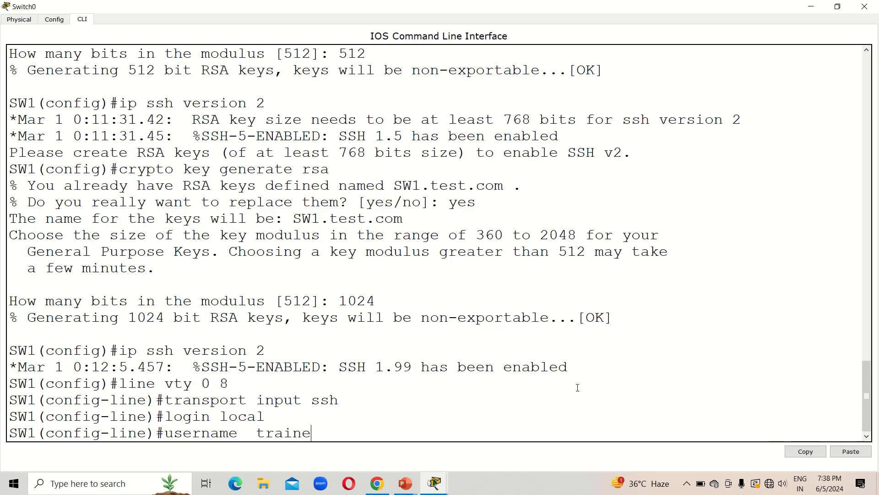
pyautogui.write('r  password 12345')
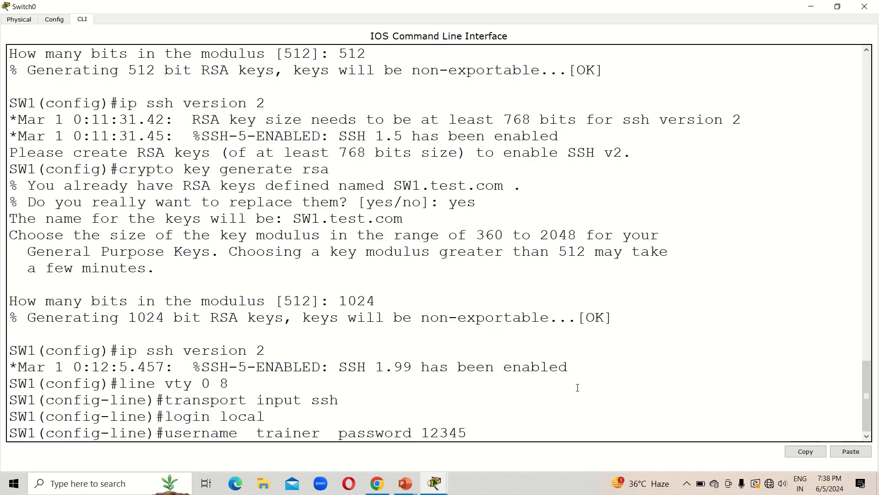
pyautogui.press('Return')
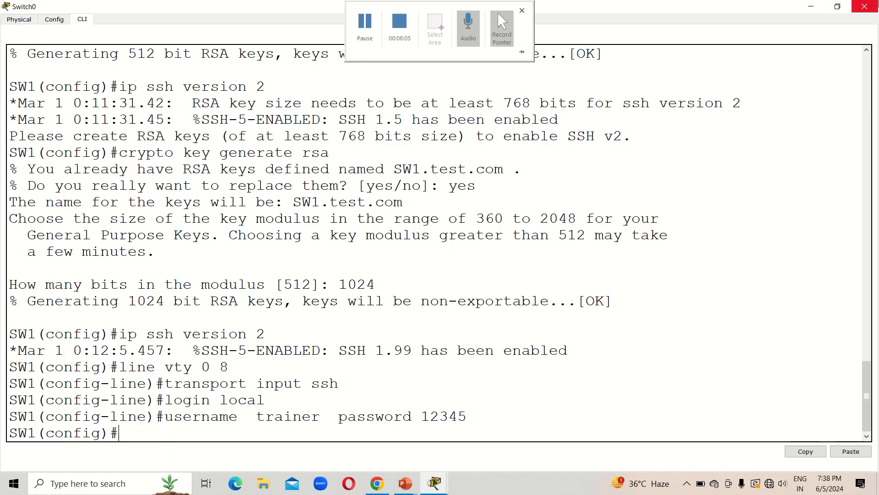
pyautogui.click(865, 6)
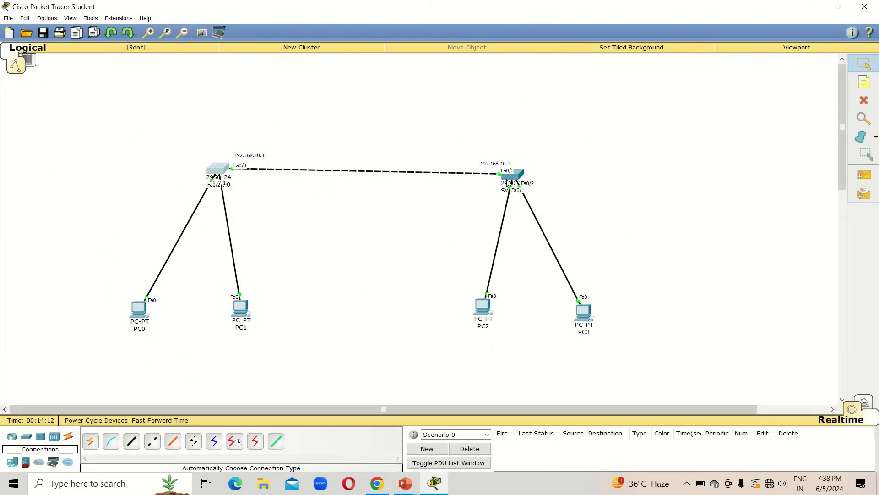
# Open Switch1's CLI full screen and exit twice back to privileged EXEC mode
pyautogui.click(522, 177)
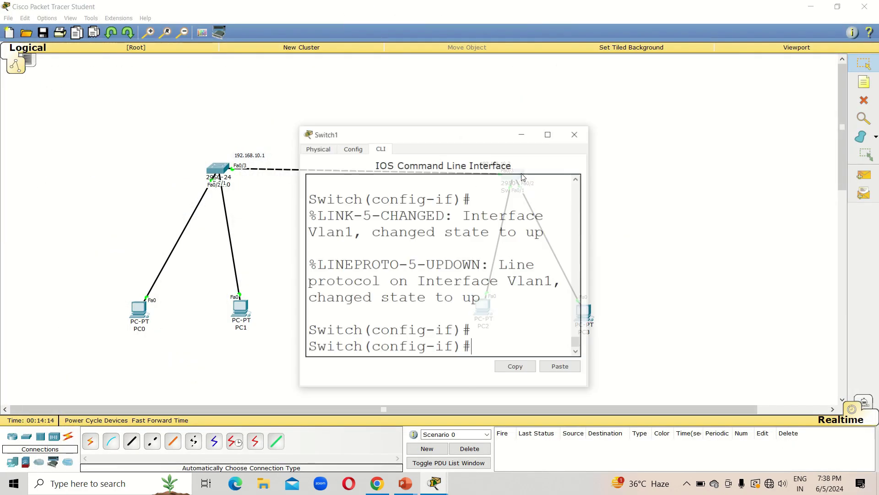
pyautogui.click(558, 135)
pyautogui.click(291, 409)
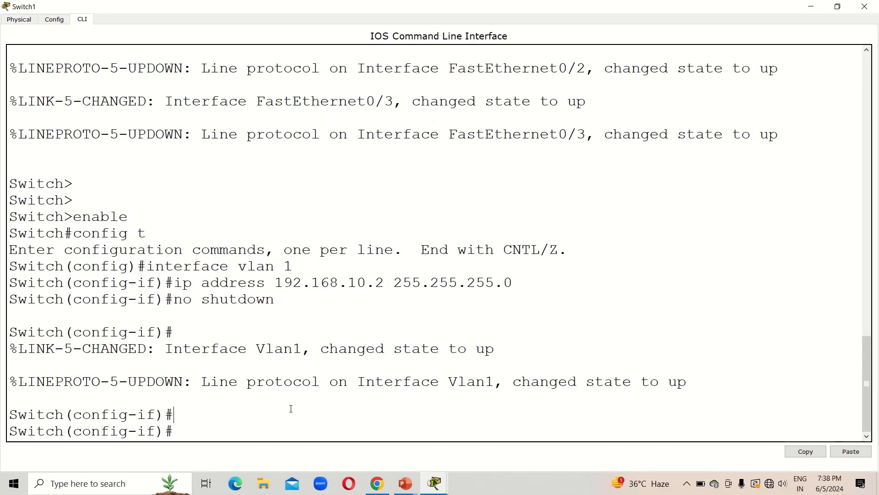
pyautogui.write('exit')
pyautogui.press('Return')
pyautogui.write('exit')
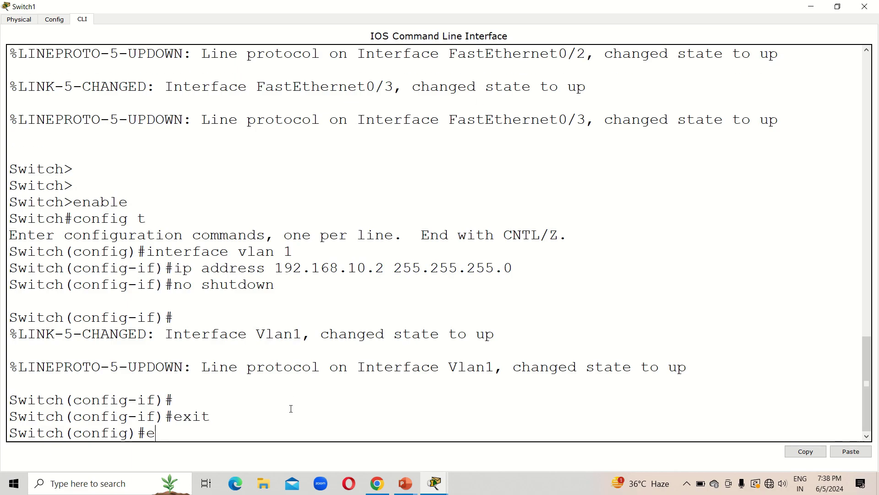
pyautogui.press('Return')
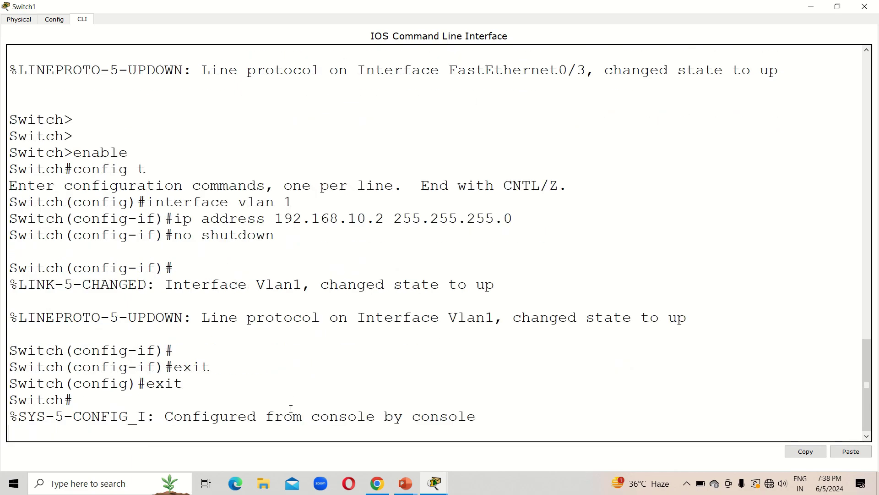
pyautogui.press('Return')
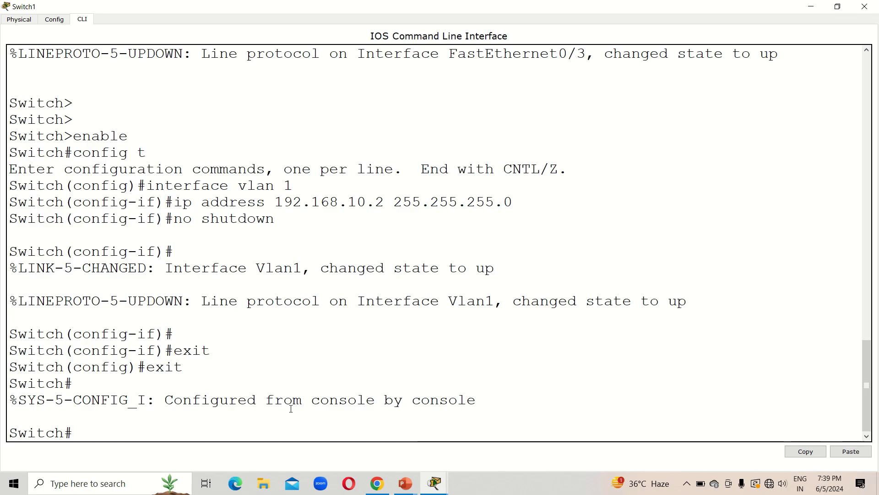
# SSH to 192.168.10.1 as the local user with ssh -l, enter the password, reach SW1>, and close
pyautogui.write('ssh')
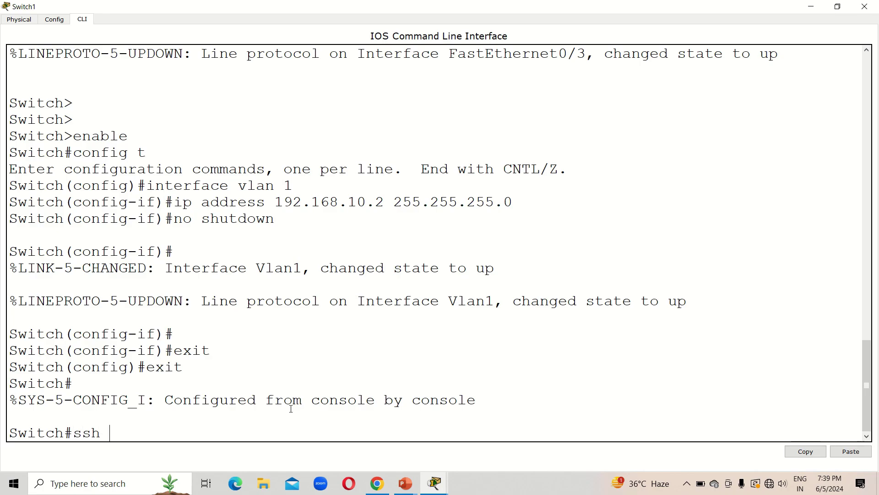
pyautogui.write(' -l  trainer  192.16')
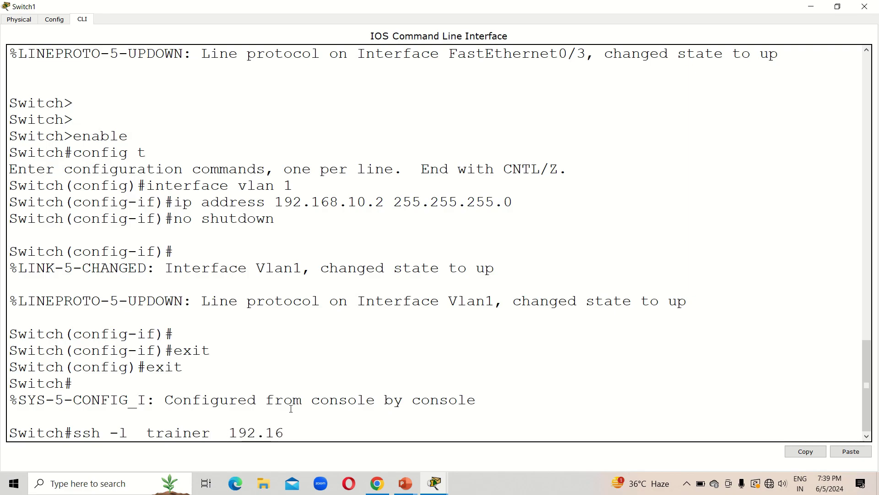
pyautogui.write('8.10.1')
pyautogui.press('Return')
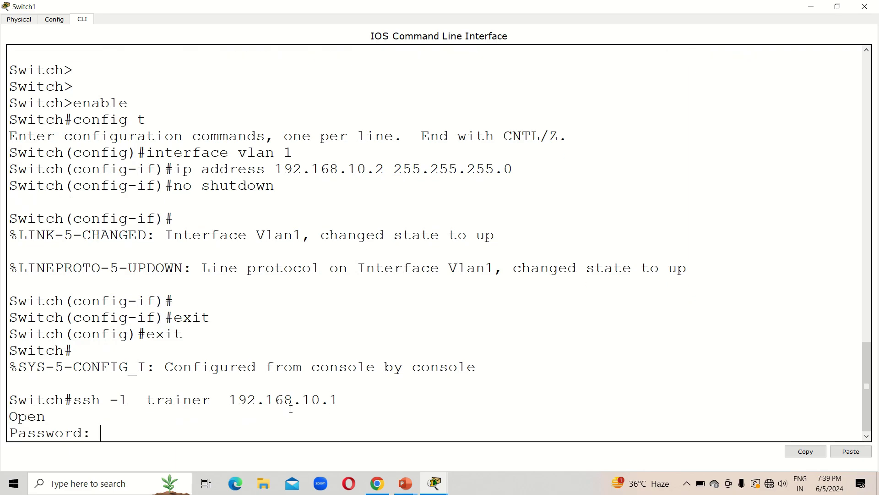
pyautogui.press('Return')
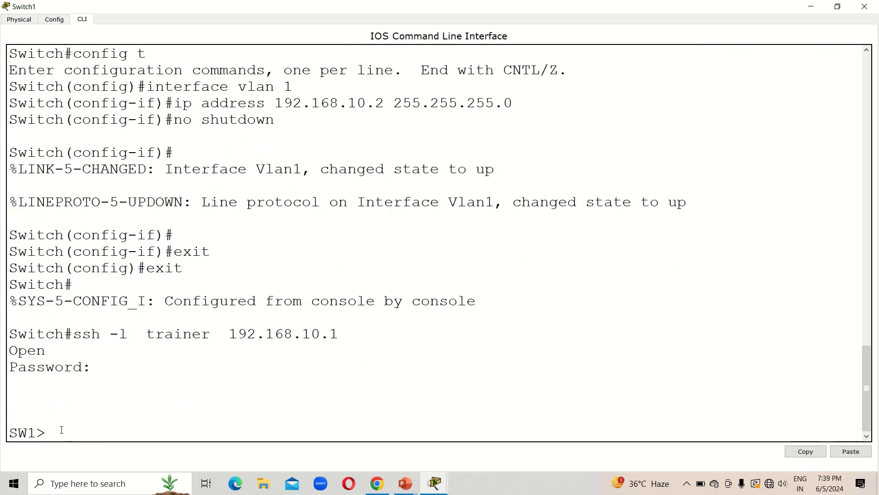
pyautogui.moveTo(44, 431); pyautogui.dragTo(9, 433)
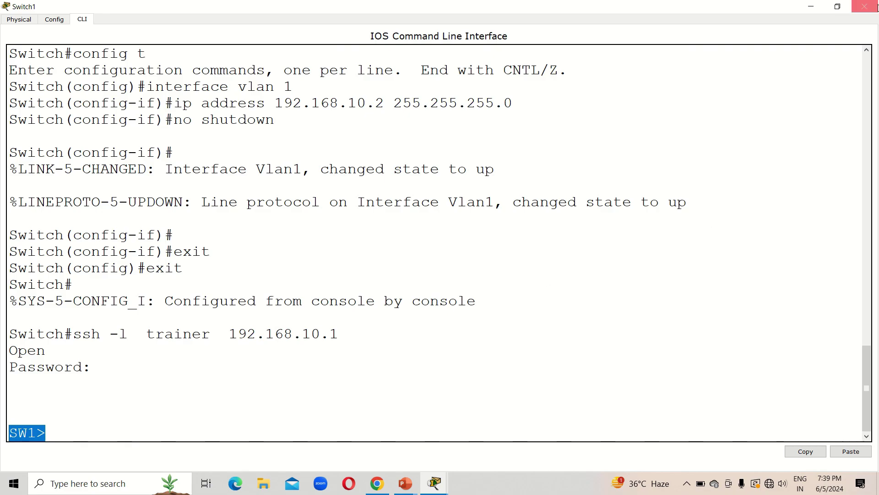
pyautogui.click(865, 6)
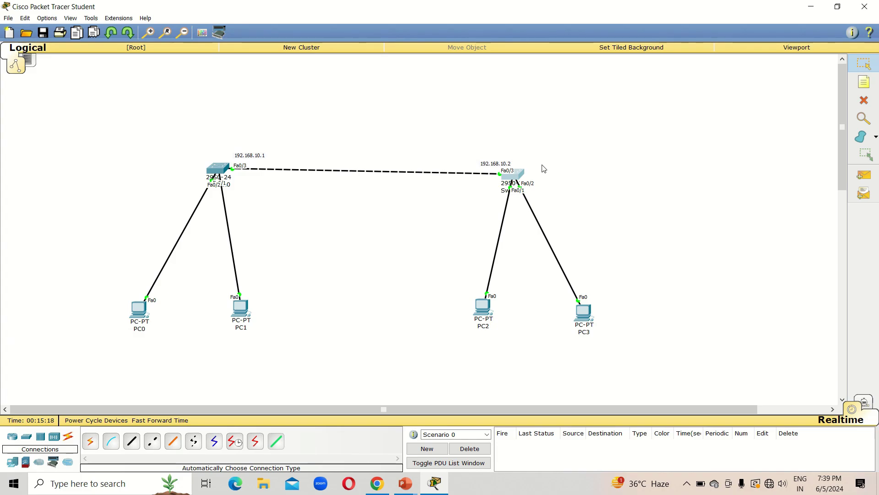
# From Switch1's session, try entering privileged mode on SW1 with enable, then close Switch1
pyautogui.moveTo(522, 176)
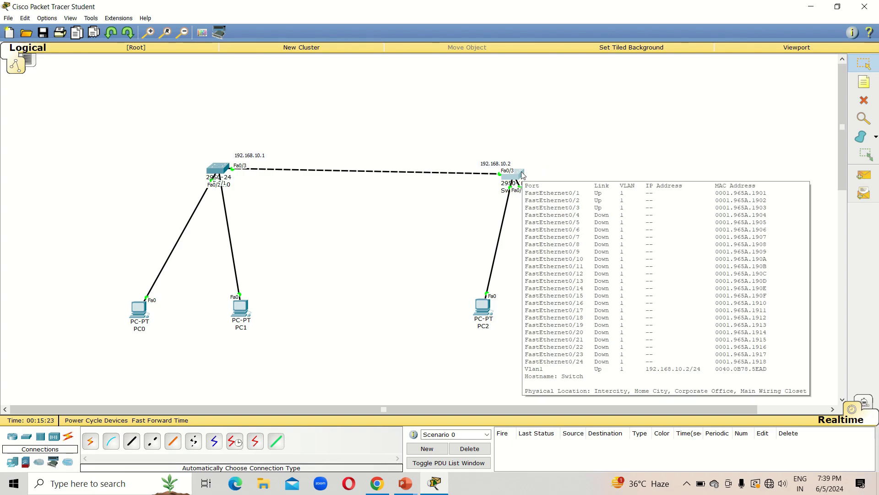
pyautogui.click(522, 176)
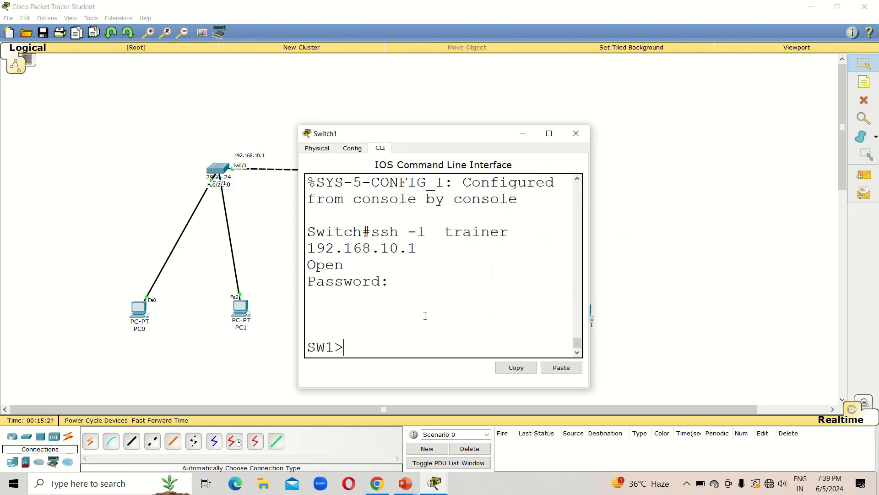
pyautogui.click(425, 316)
pyautogui.write('enable')
pyautogui.press('Return')
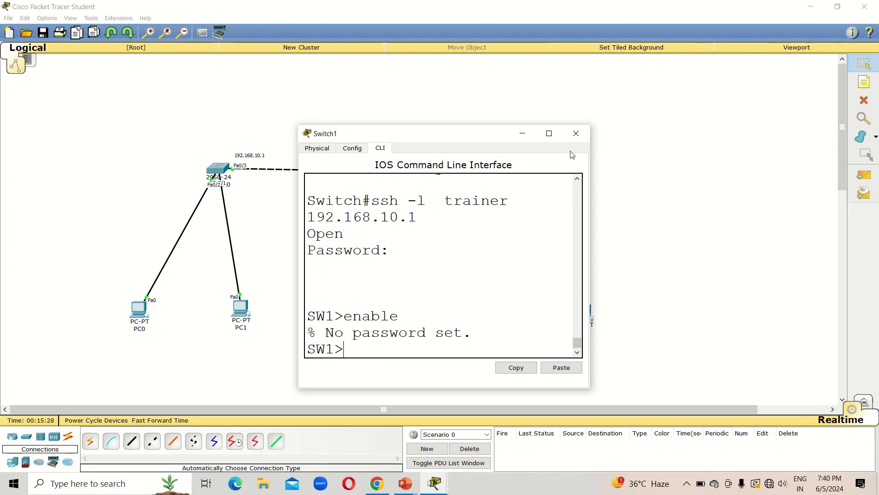
pyautogui.click(575, 137)
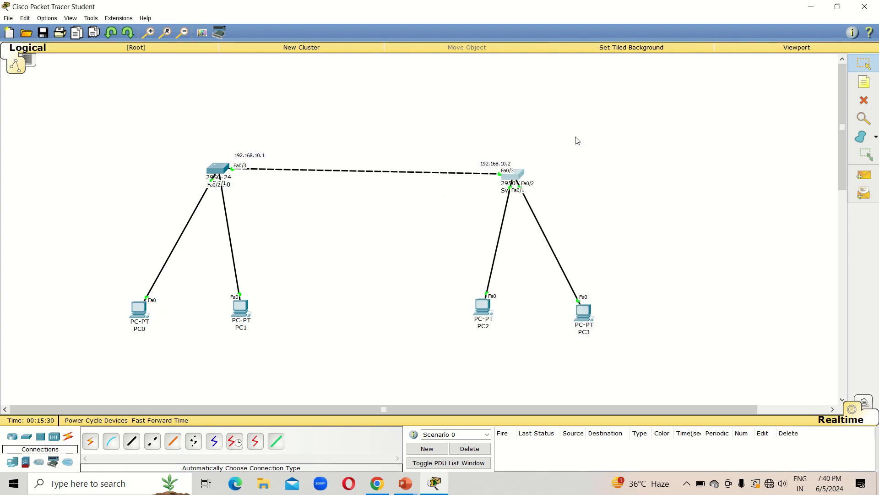
# On Switch0 (SW1), configure an enable password in global configuration and close its window
pyautogui.click(217, 171)
pyautogui.click(445, 339)
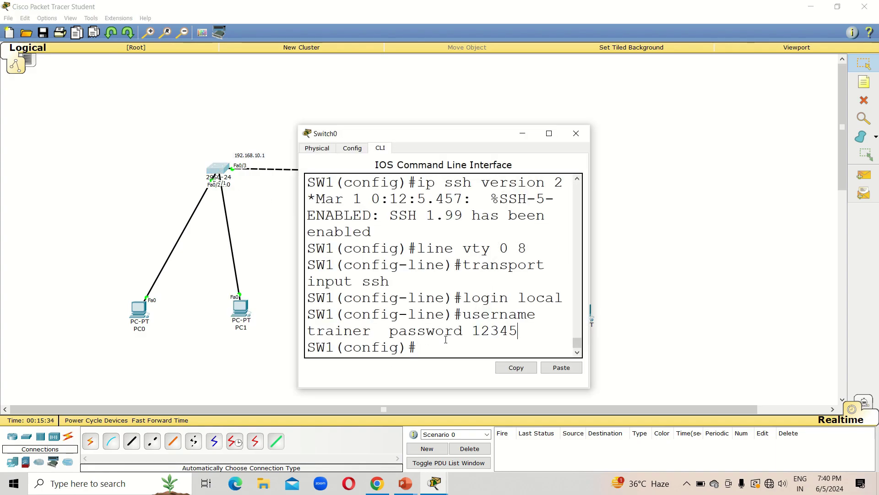
pyautogui.write('enable password')
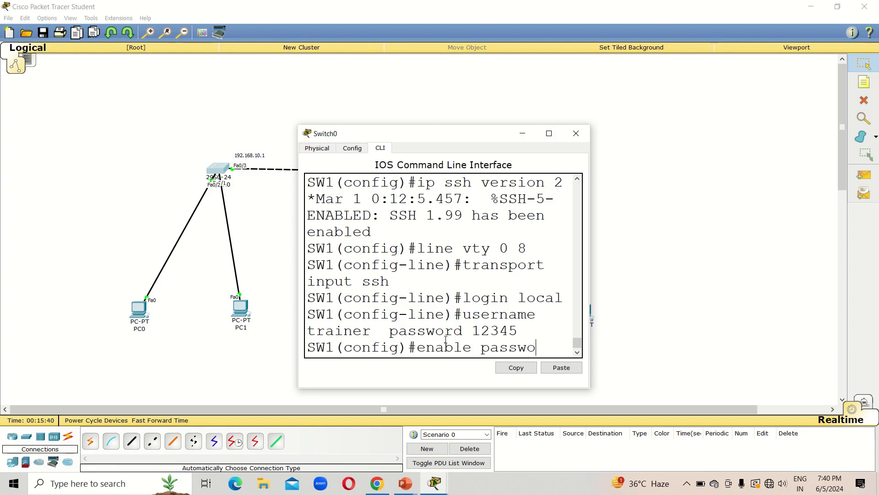
pyautogui.press('Return')
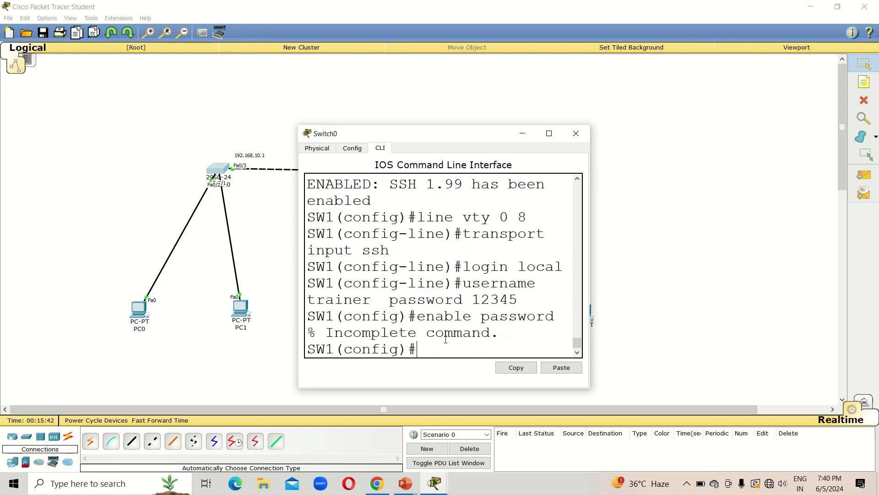
pyautogui.press('Up')
pyautogui.write('1')
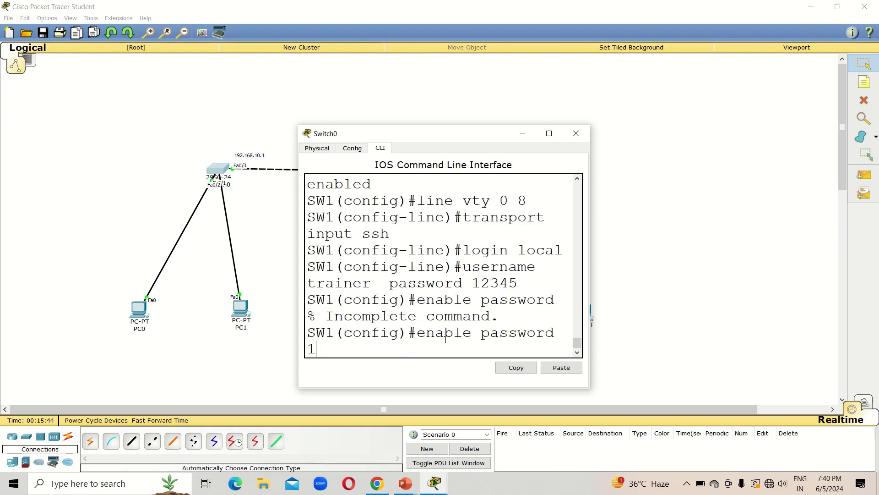
pyautogui.write('2345')
pyautogui.press('Return')
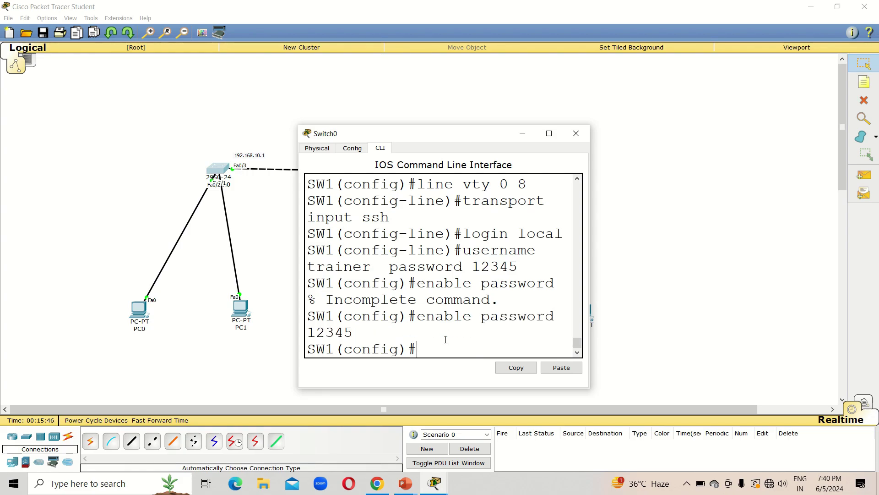
pyautogui.click(576, 132)
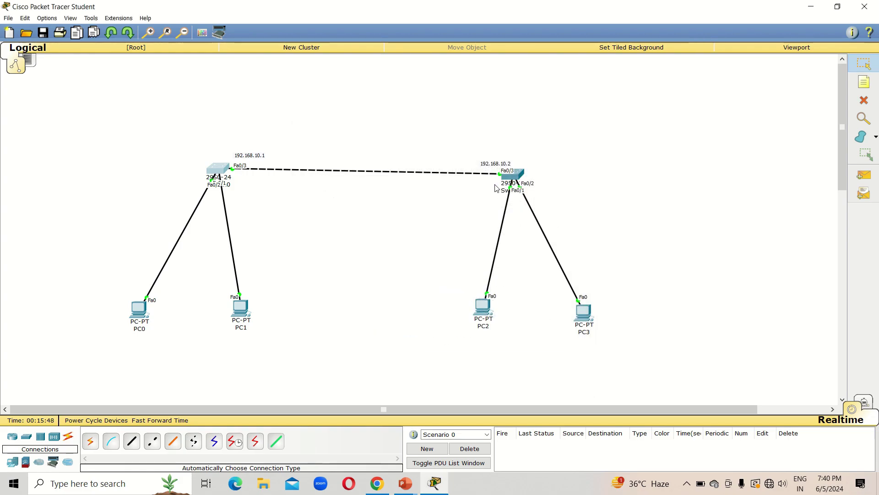
# Over Switch1's SSH session, enter SW1's enable password, run config t, then close the window
pyautogui.click(521, 177)
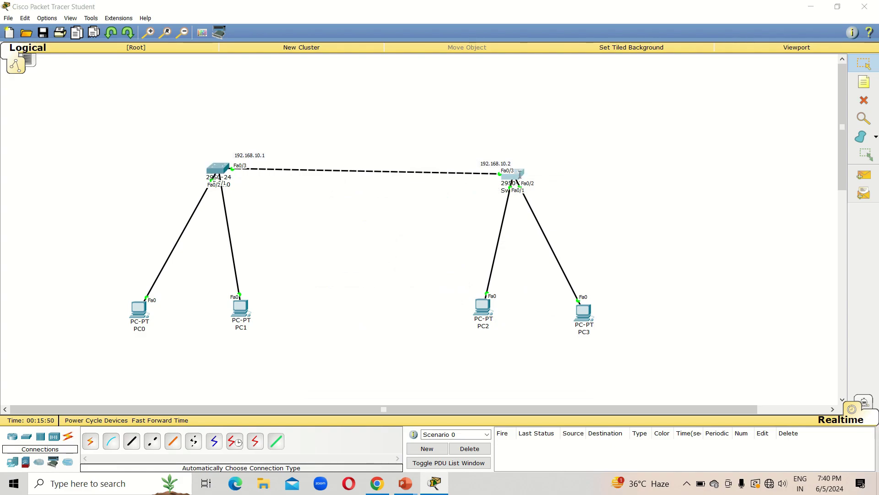
pyautogui.write('enable')
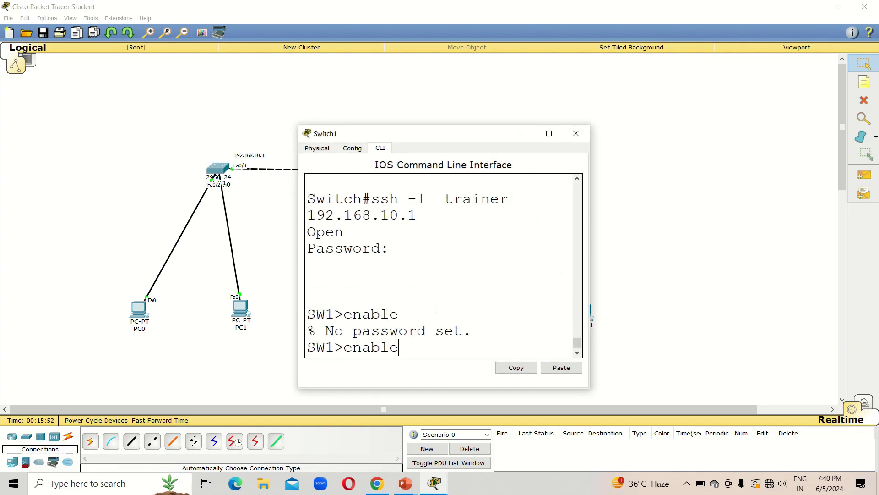
pyautogui.press('Return')
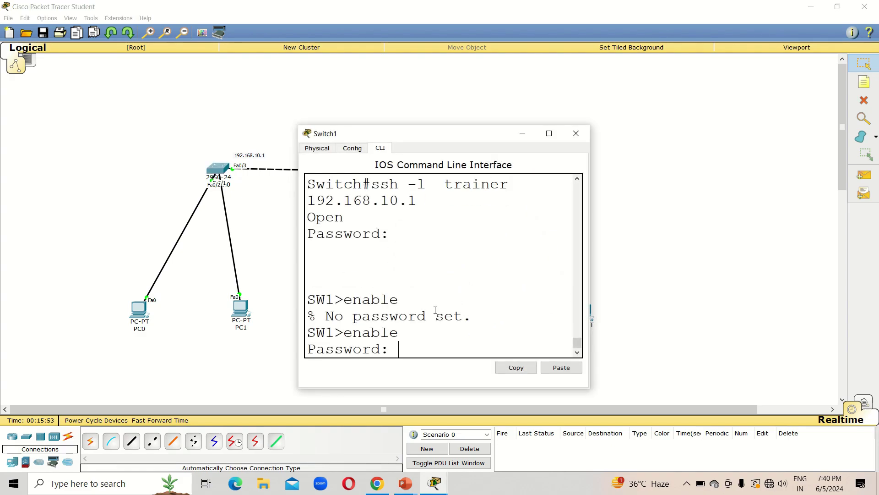
pyautogui.press('Return')
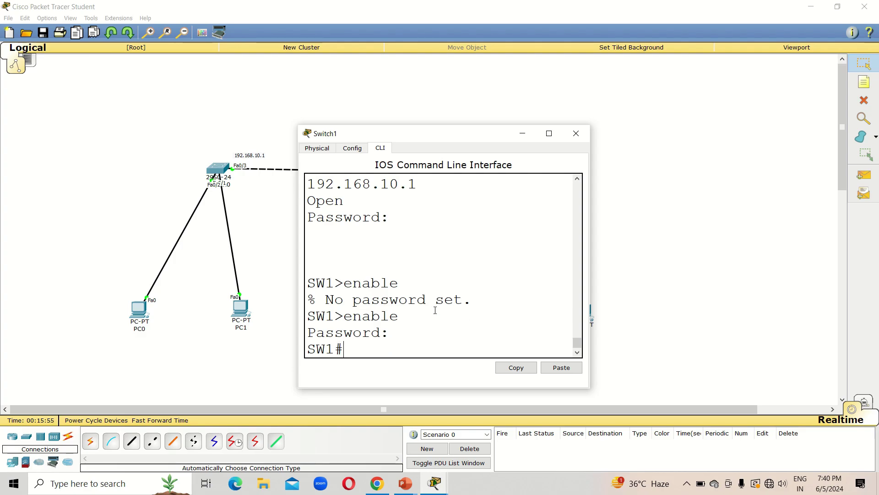
pyautogui.write('config t')
pyautogui.press('Return')
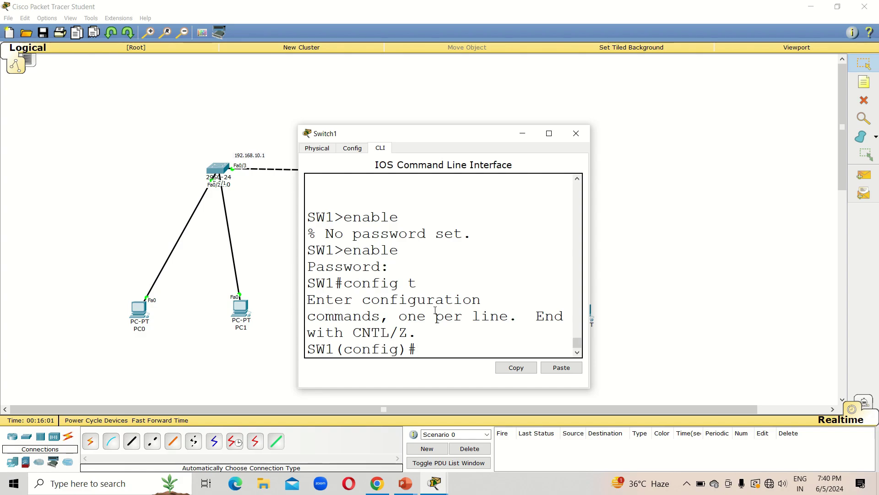
pyautogui.click(576, 133)
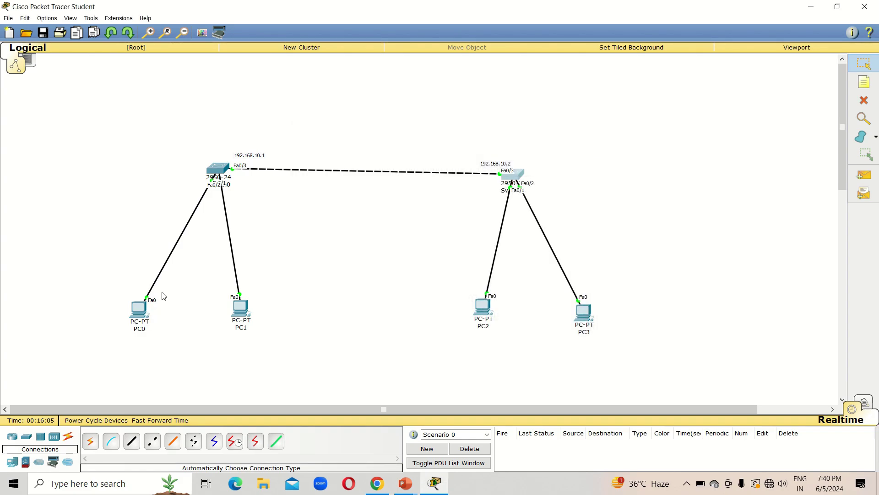
# Set PC0's IP Configuration to 192.168.10.3 with mask 255.255.255.0
pyautogui.click(137, 314)
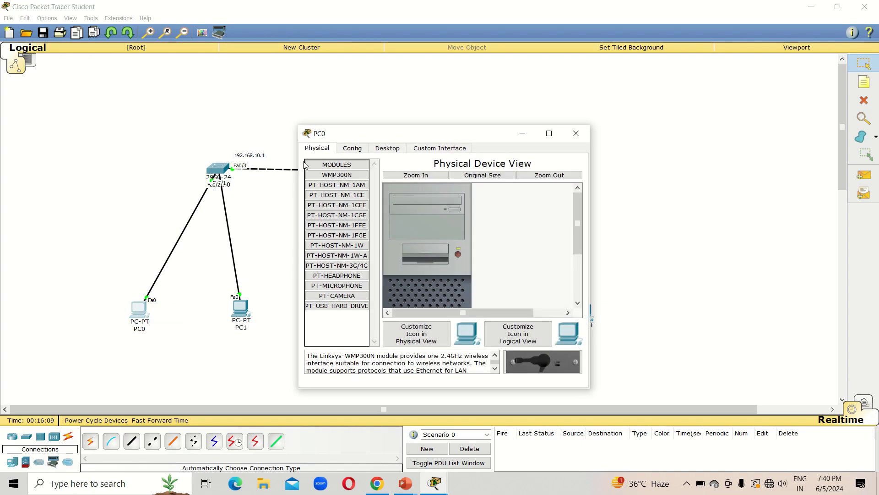
pyautogui.click(387, 148)
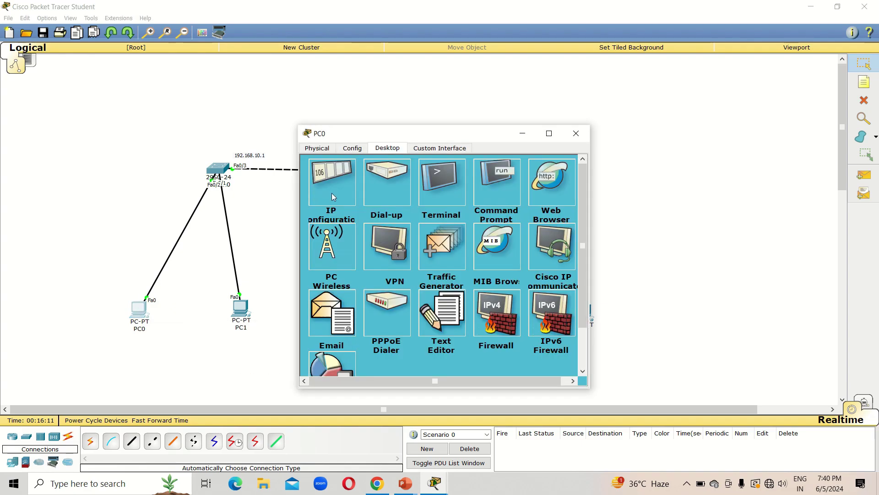
pyautogui.click(332, 193)
pyautogui.click(427, 200)
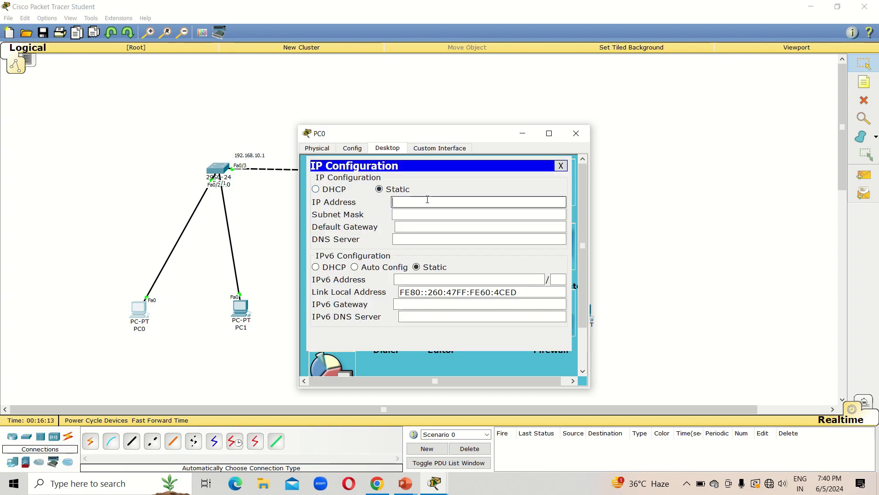
pyautogui.write('192.168.10.3')
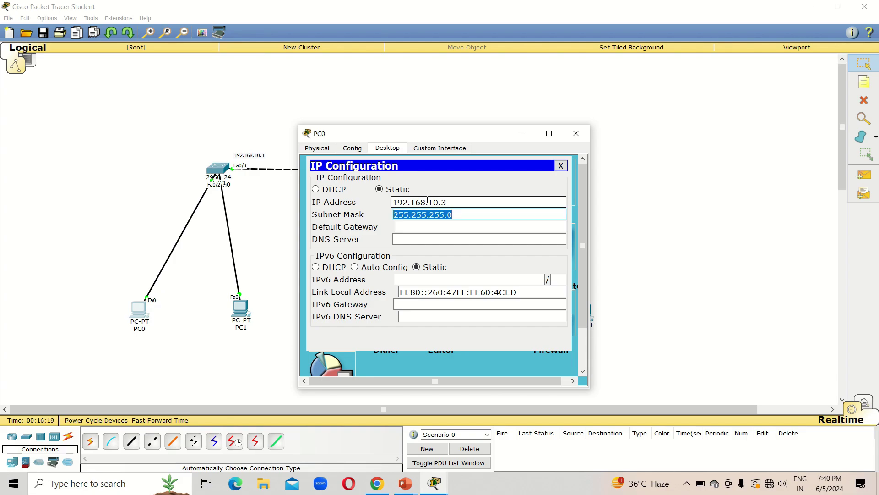
pyautogui.click(576, 134)
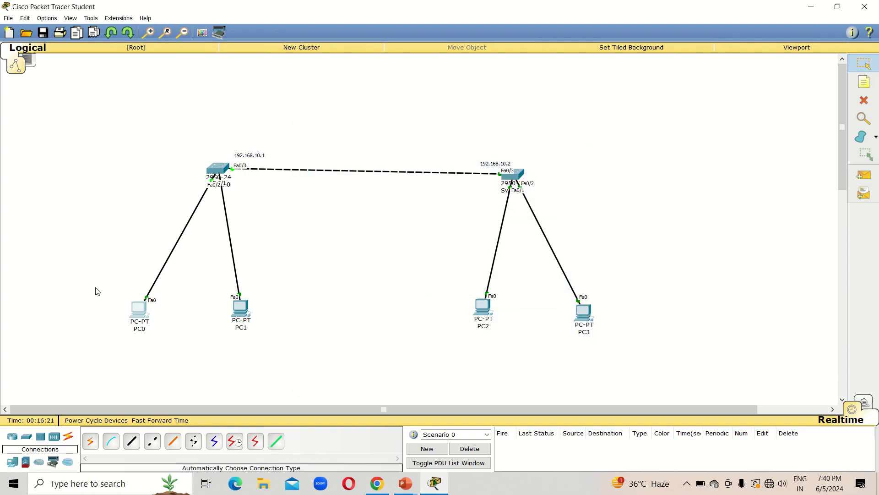
# Reopen PC0's device window showing its Desktop applications
pyautogui.click(140, 318)
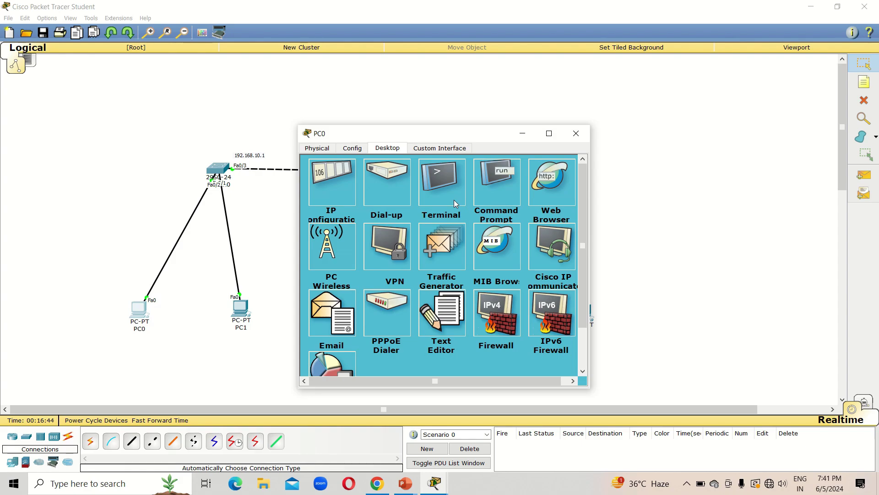
# In PC0's Command Prompt, SSH to 192.168.10.1 as user trainer and log in
pyautogui.click(505, 193)
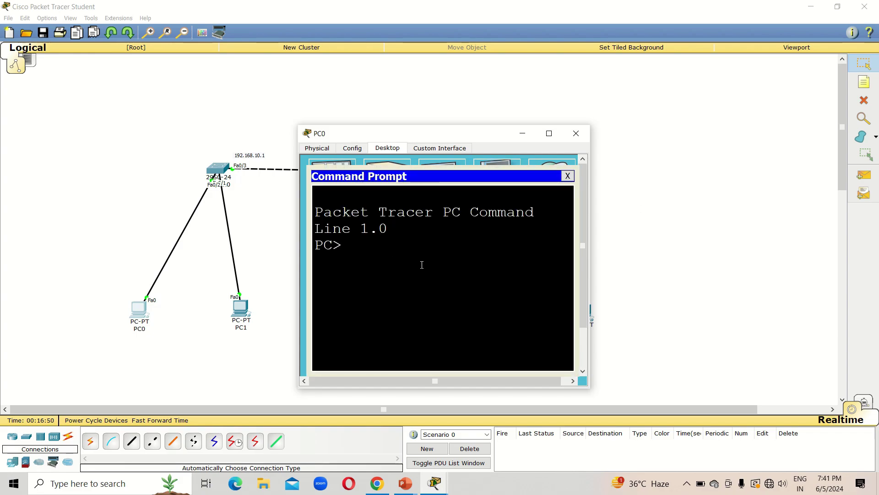
pyautogui.write('ssh  -')
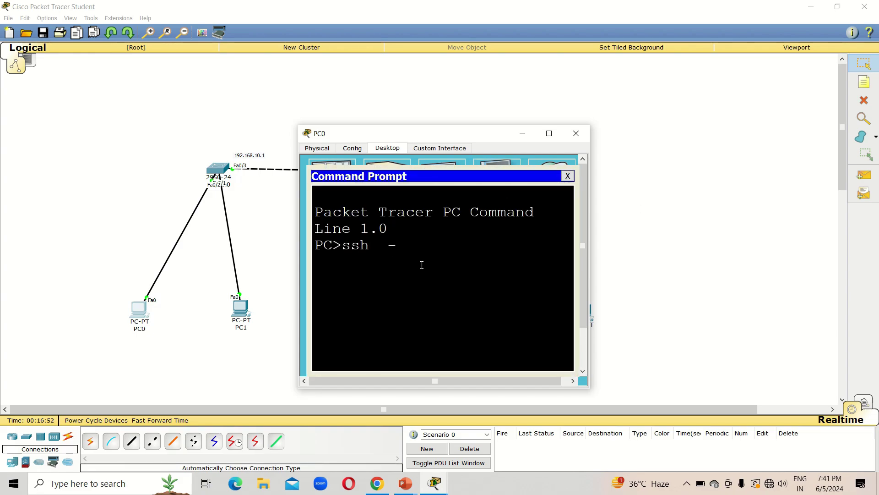
pyautogui.write('l  l')
pyautogui.press('BackSpace')
pyautogui.write('trainer')
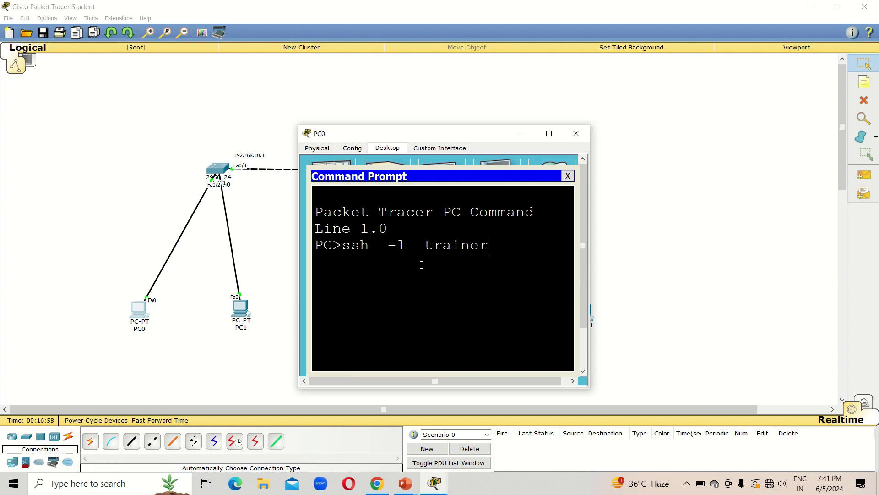
pyautogui.write(' 192.16')
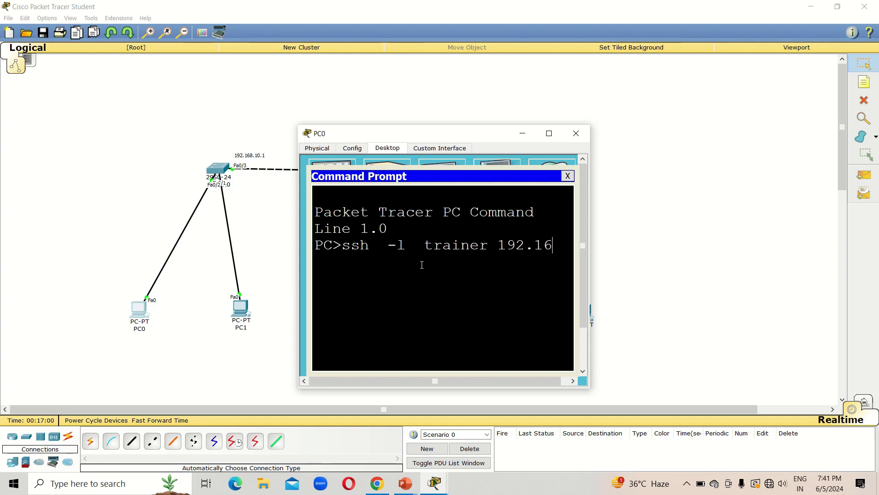
pyautogui.write('8.10.1')
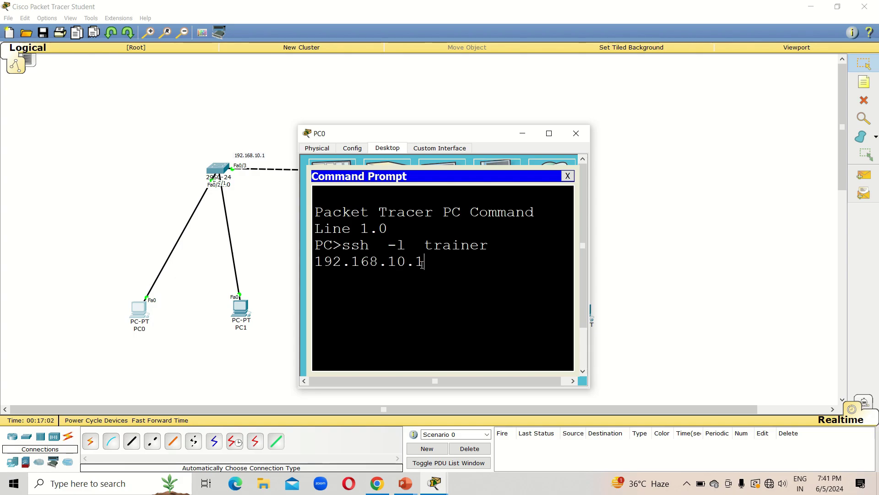
pyautogui.press('Return')
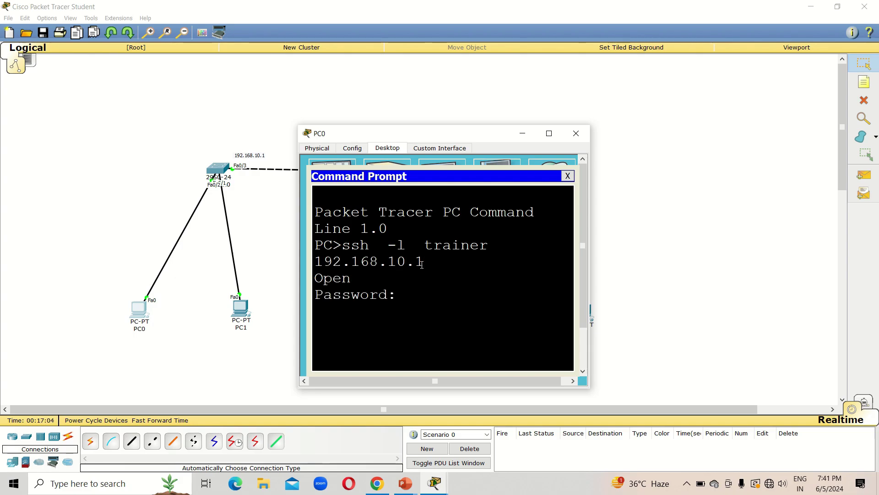
pyautogui.press('Return')
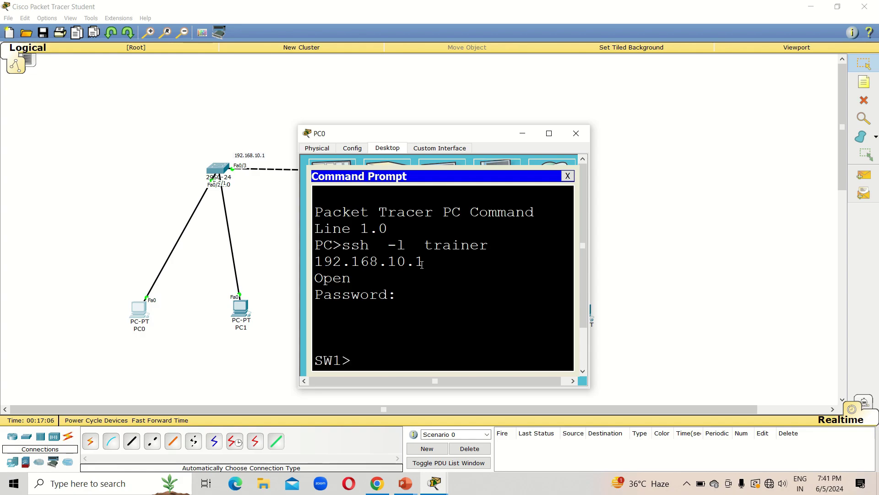
# Enter privileged mode on SW1 with enable and its enable password
pyautogui.write('enable')
pyautogui.press('Return')
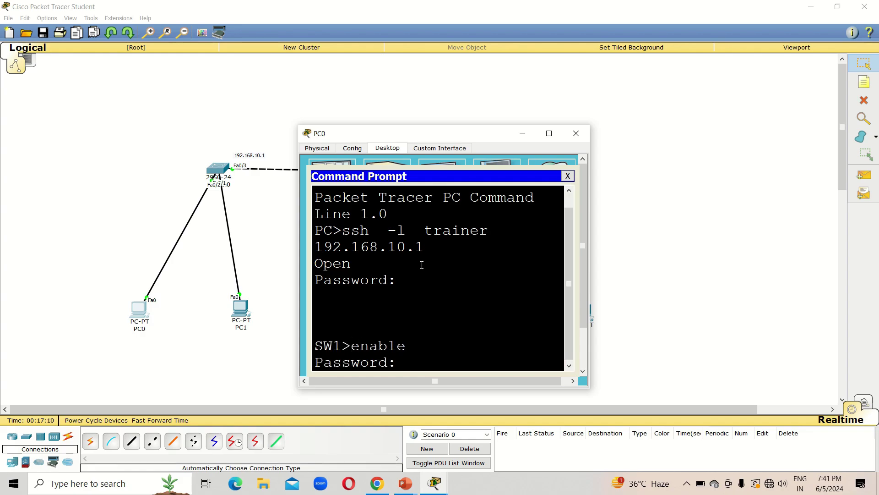
pyautogui.press('Return')
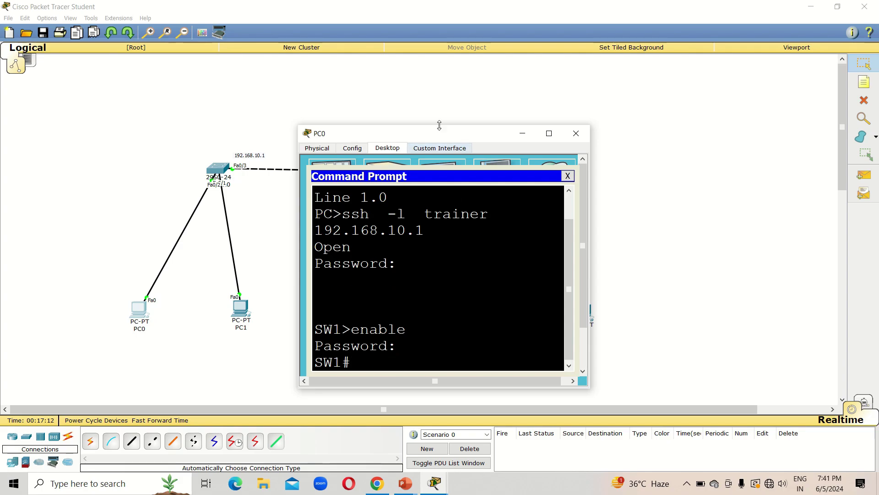
pyautogui.moveTo(424, 4)
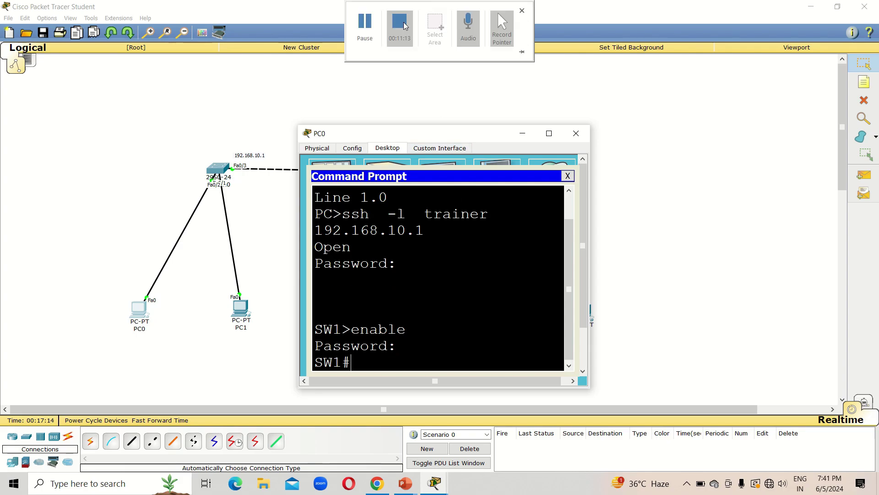